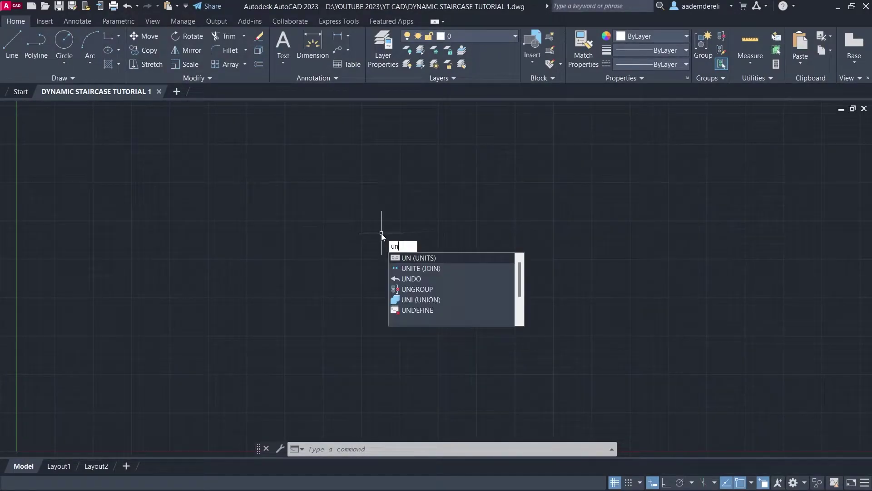
Step: Set the Drawing Units insertion scale to Centimeters, then zoom and pan to the origin
key("Return")
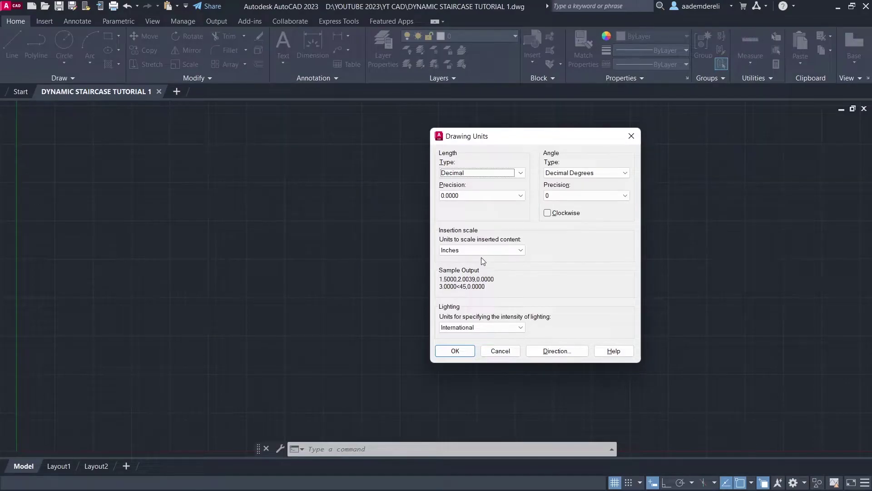
left_click(495, 251)
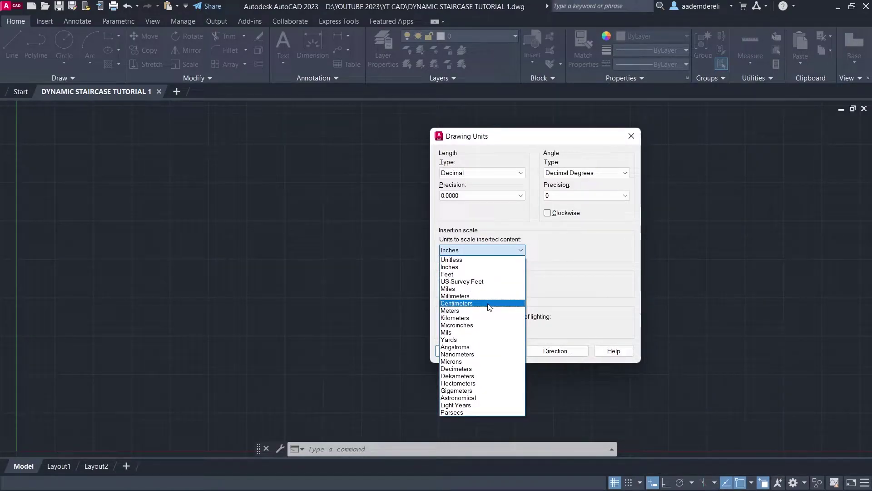
left_click(489, 303)
left_click(455, 351)
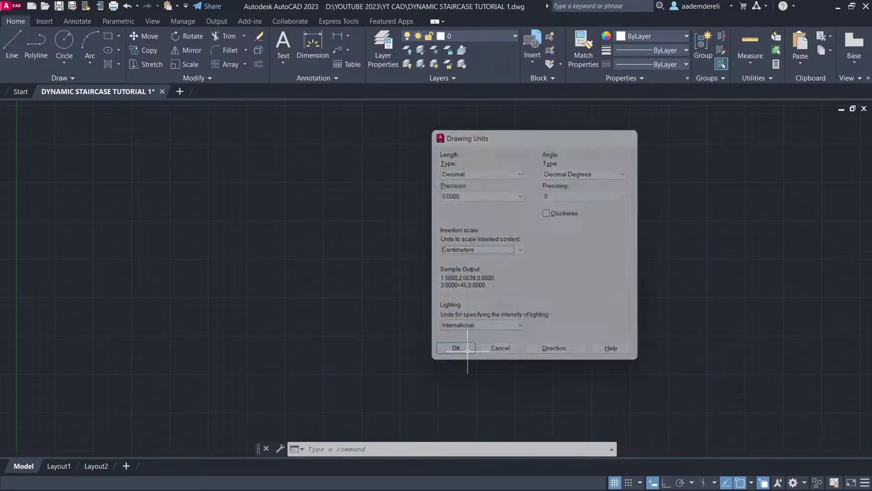
scroll(465, 287, "down", 3)
middle_click_drag(442, 277, 456, 231)
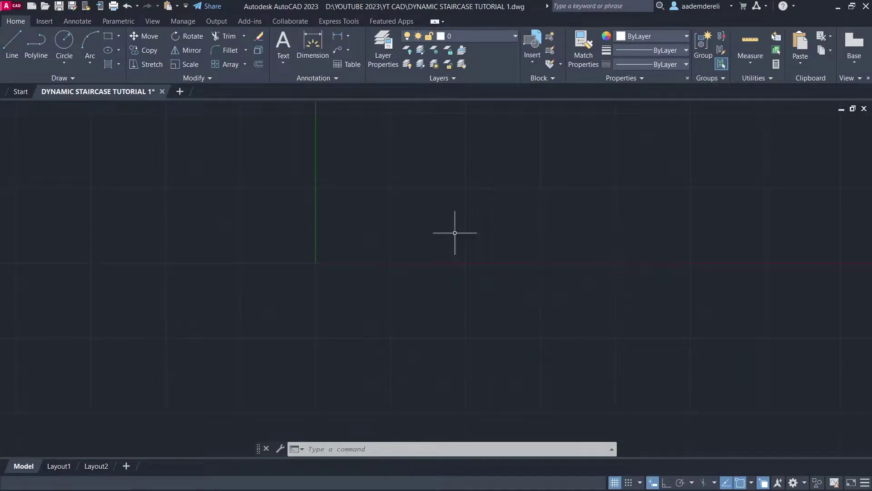
Step: With Dynamic Input off, draw a rectangle from 0,0 to 120,-120 and centre it in view
left_click(652, 483)
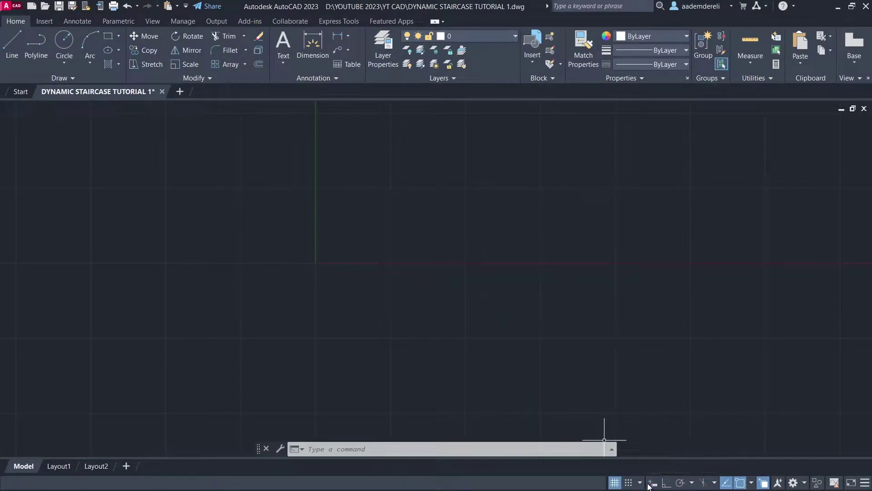
left_click(102, 40)
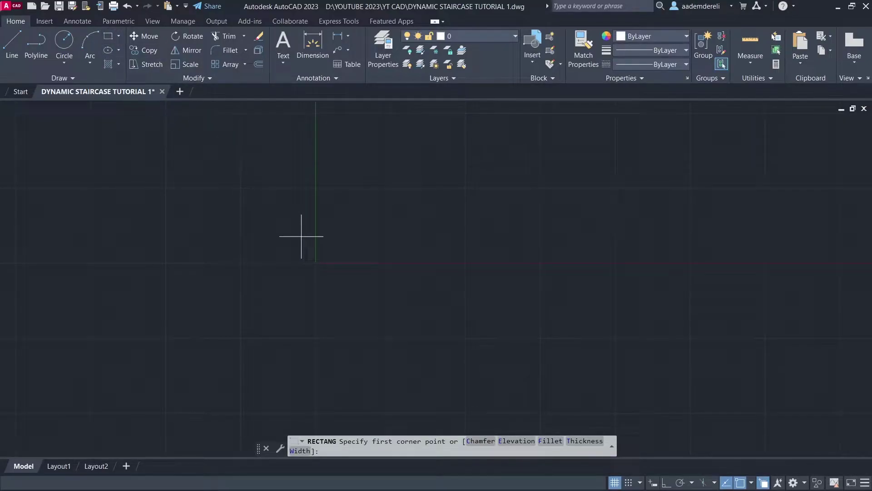
type("0,0")
key("Return")
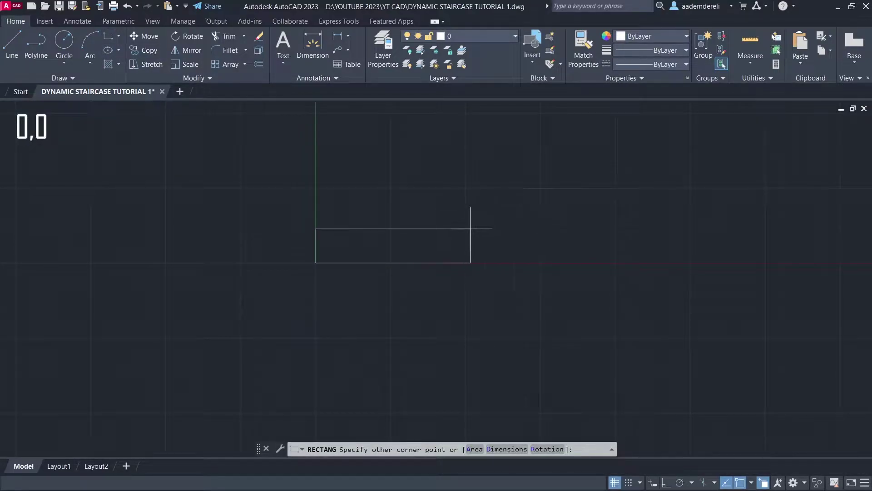
type("120,-120")
key("Return")
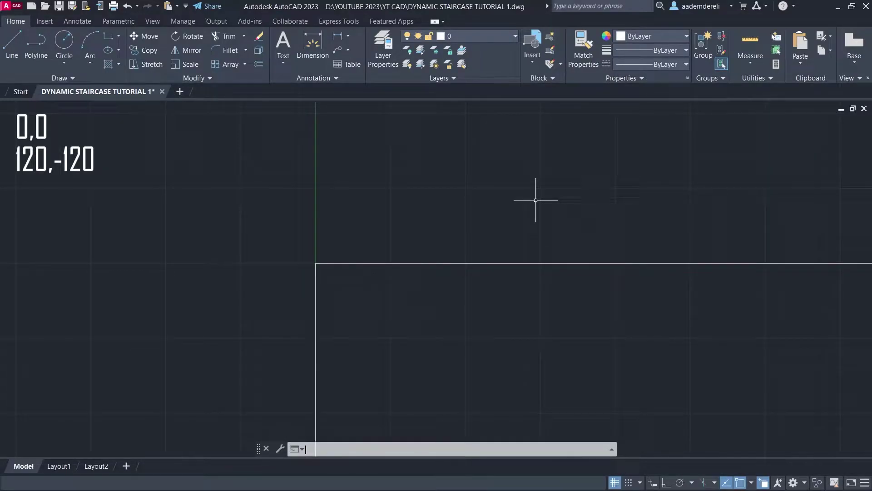
scroll(454, 200, "down", 2)
scroll(457, 226, "down", 2)
middle_click_drag(457, 226, 427, 190)
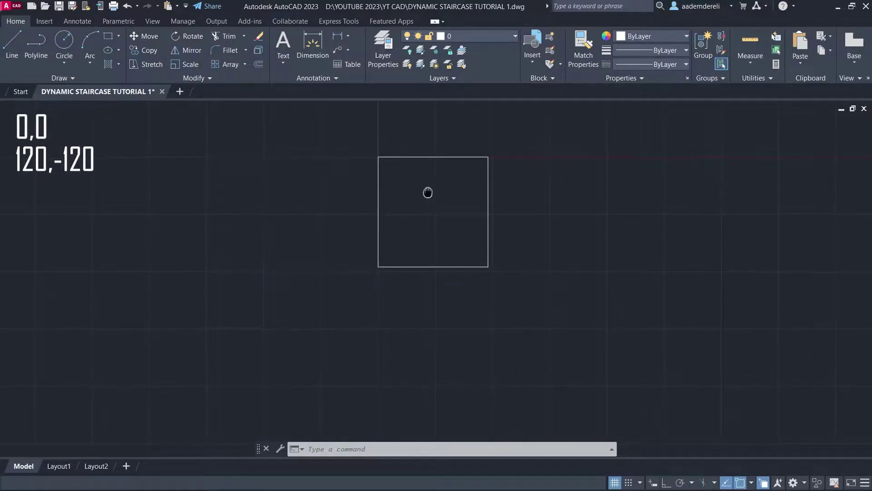
Step: Turn Dynamic Input back on and draw a 120,-30 rectangle from the square's lower-left corner
left_click(651, 483)
scroll(468, 315, "up", 2)
middle_click_drag(444, 295, 443, 339)
type("rec")
key("Return")
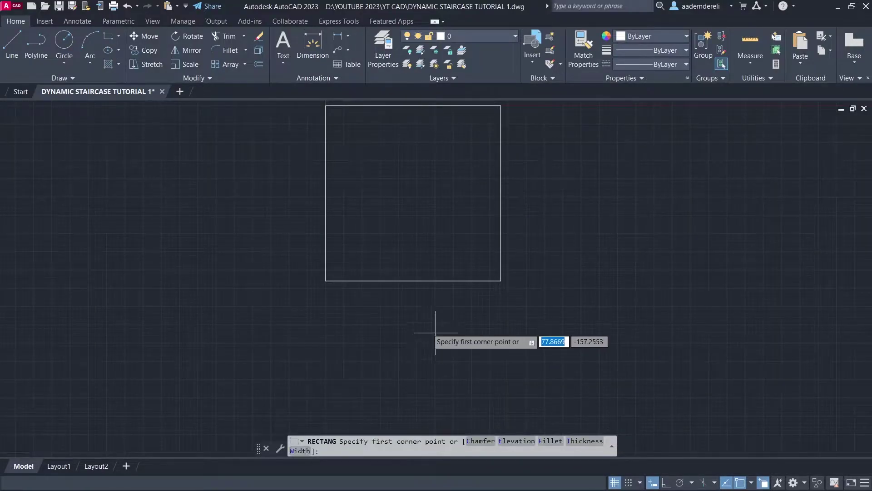
left_click(326, 281)
type("12")
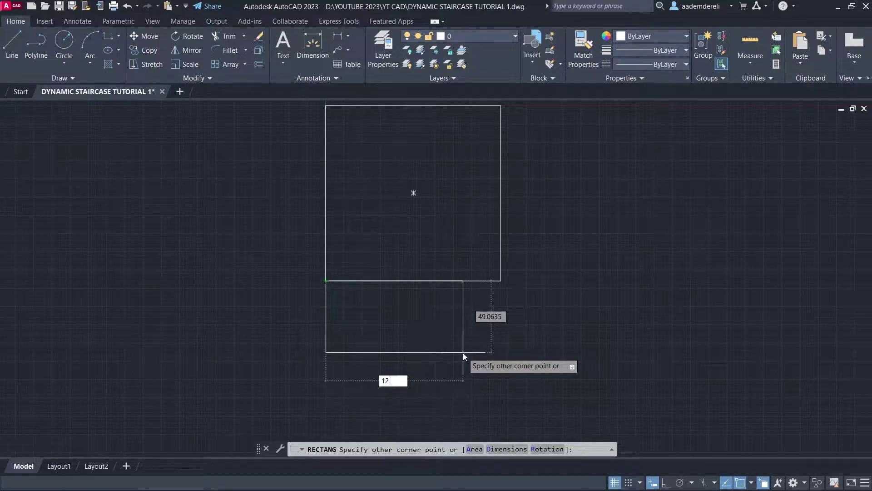
type("0,")
type("-3")
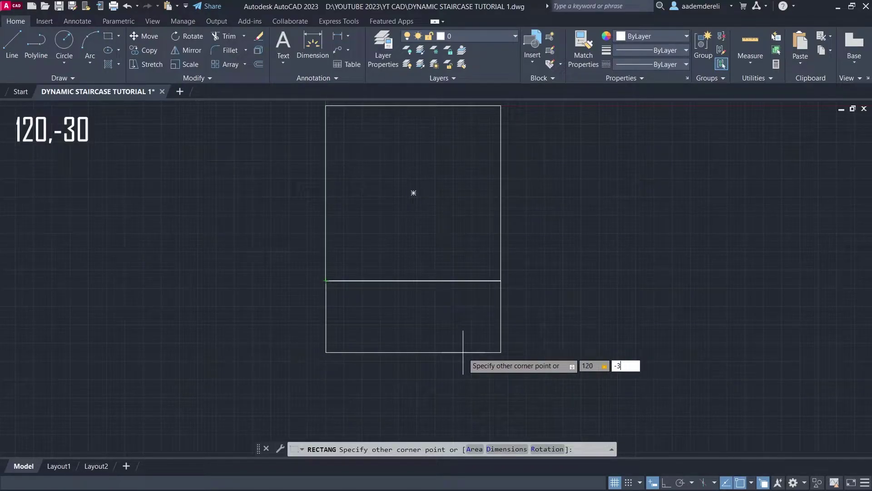
type("0")
key("Return")
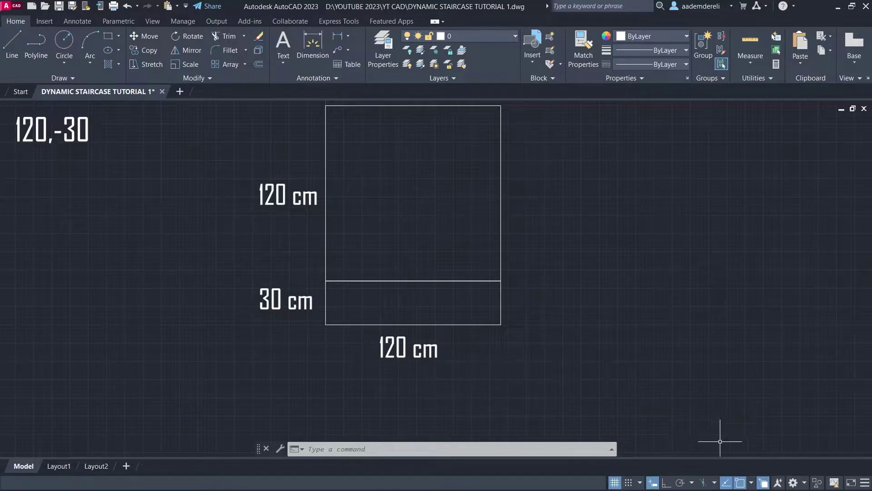
left_click(750, 483)
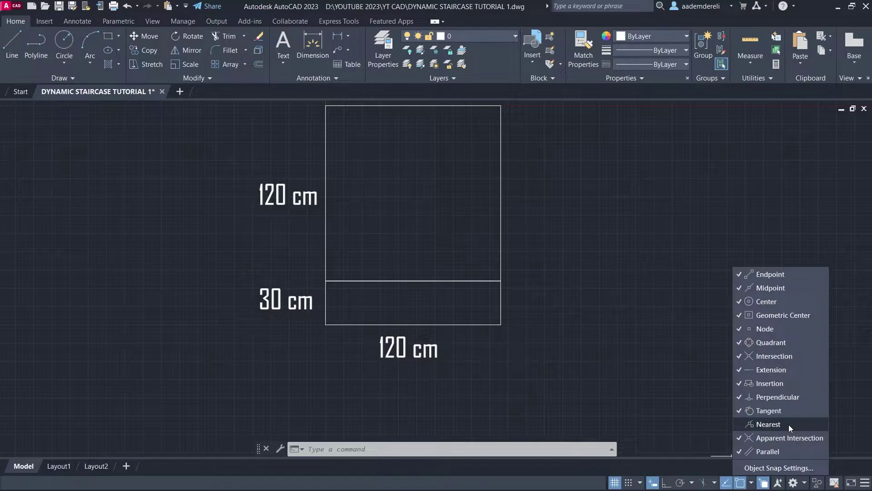
Step: Toggle off Nearest snap and draw a polyline 3 units up across the lower rectangle's width
left_click(774, 424)
left_click(591, 397)
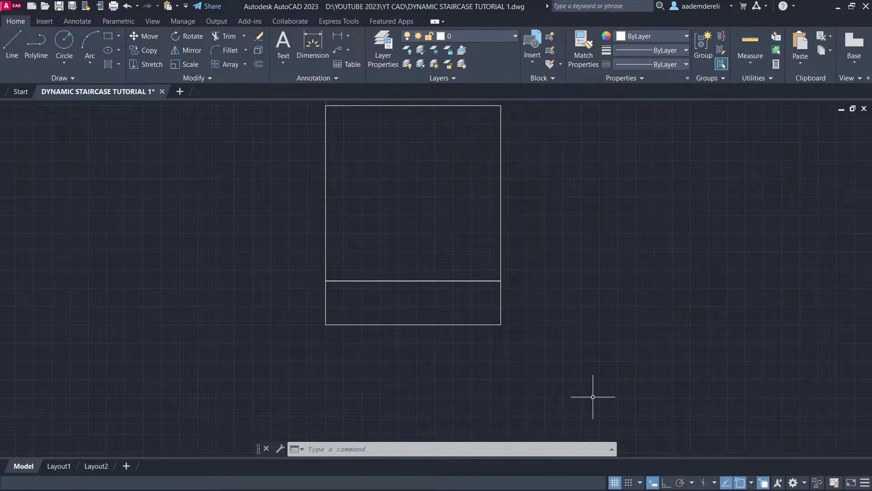
type("PL")
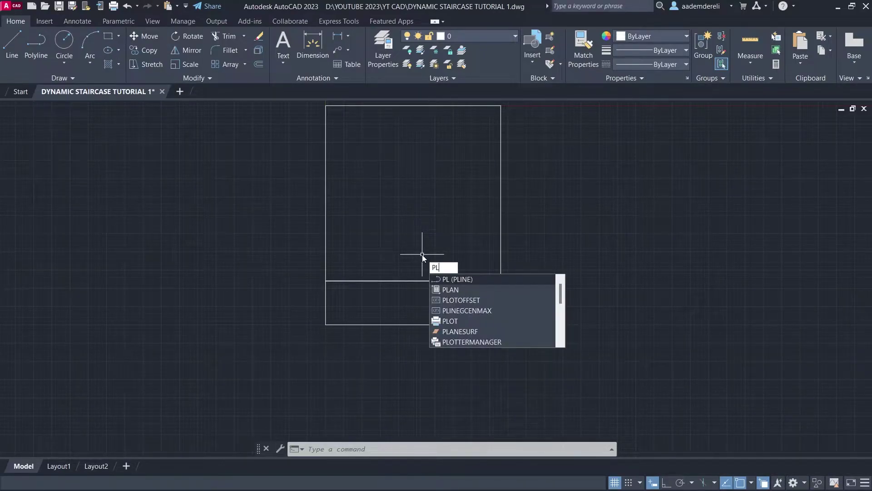
key("Return")
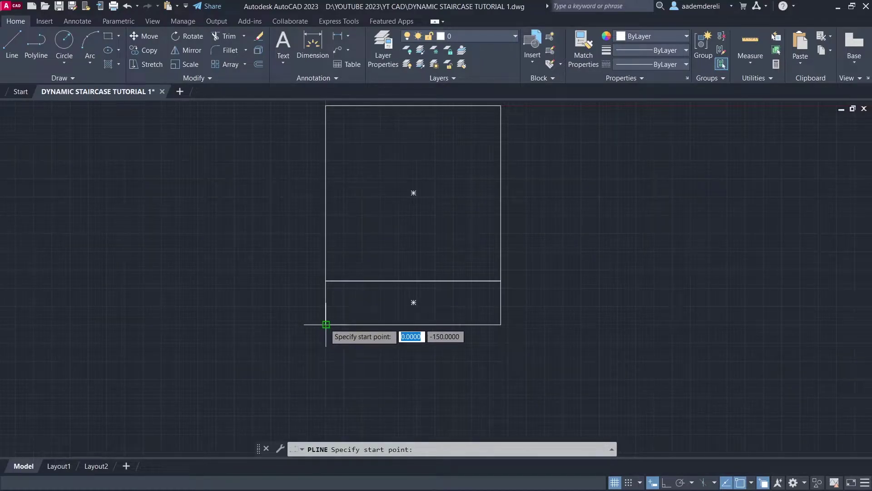
type("3")
key("Return")
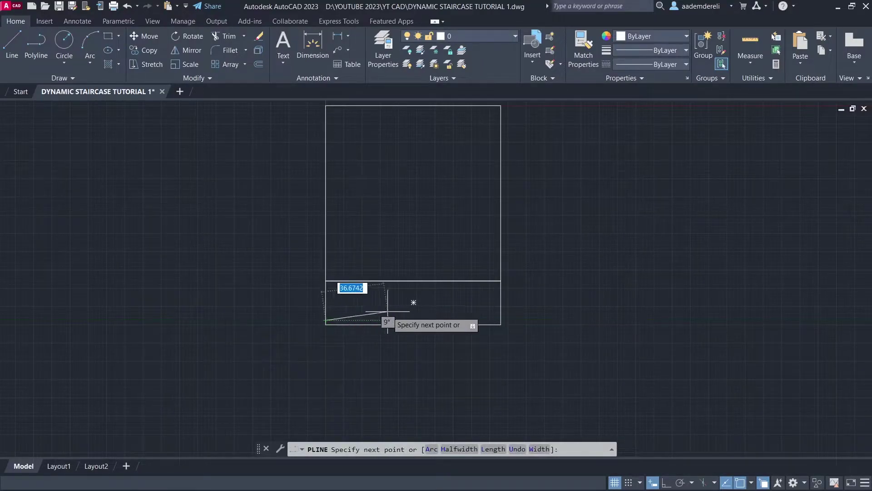
left_click(501, 320)
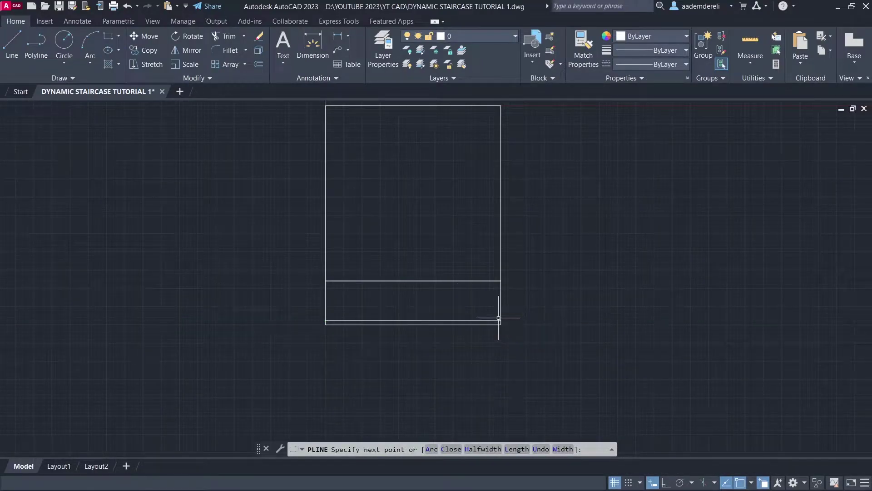
key("Return")
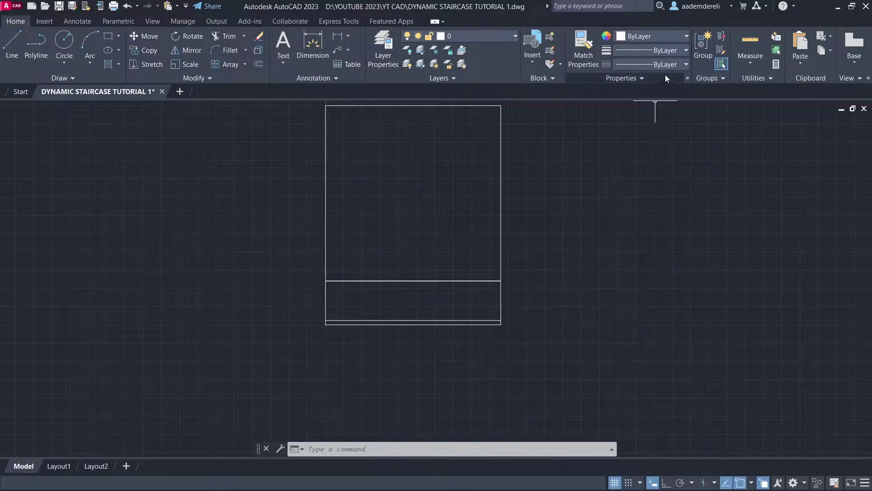
Step: Load the ACAD_ISO03W100 dashed linetype through the Linetype Manager
left_click(678, 64)
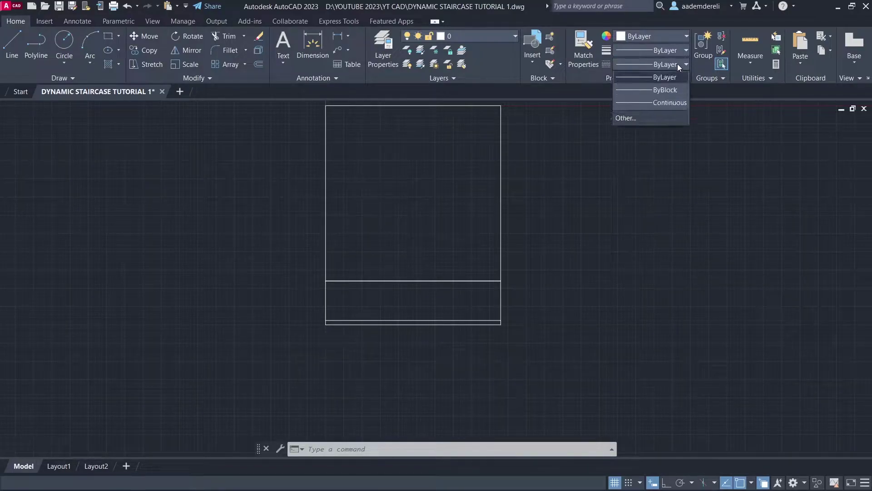
left_click(664, 117)
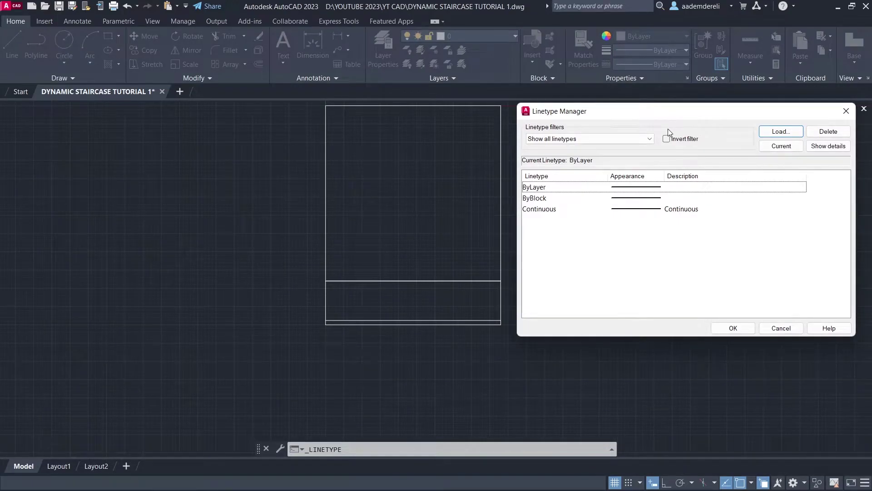
left_click(796, 133)
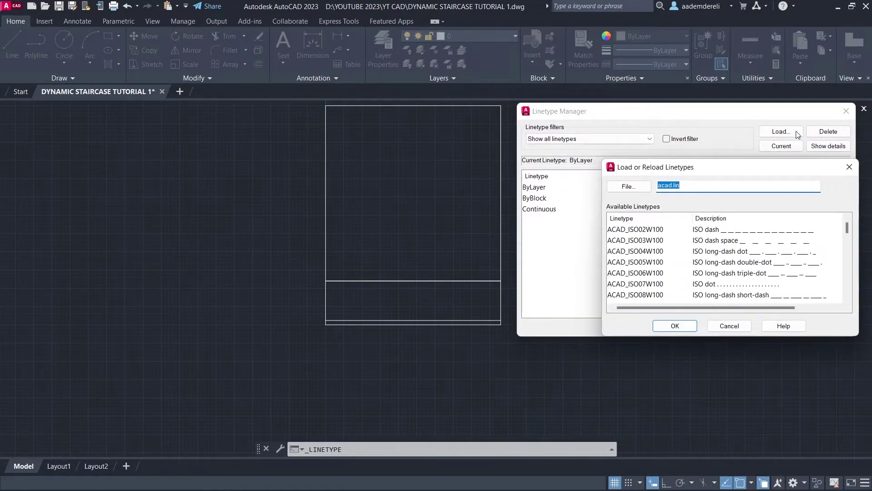
left_click(742, 240)
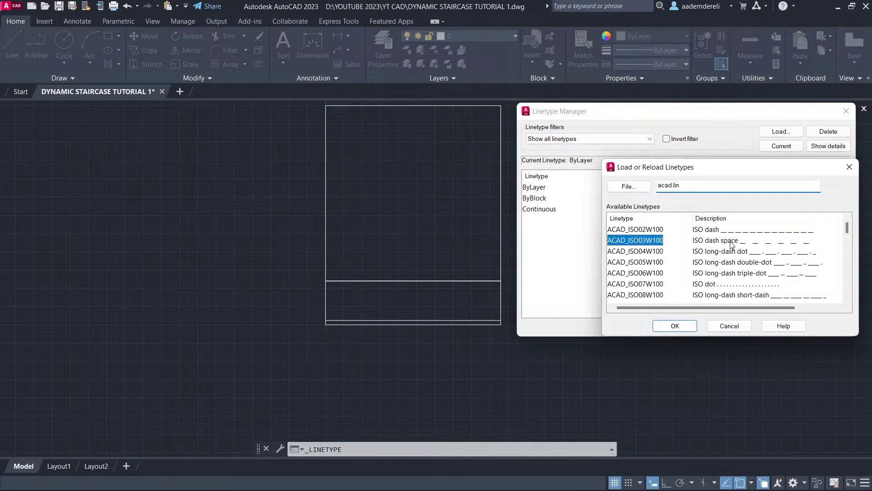
left_click(675, 326)
left_click(732, 328)
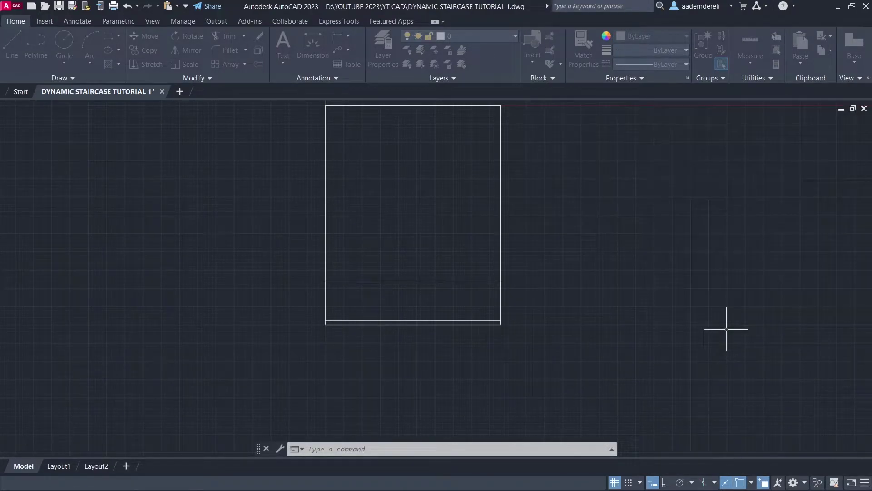
Step: Assign the ACAD_ISO03W100 linetype to the thin bottom polyline
left_click(482, 319)
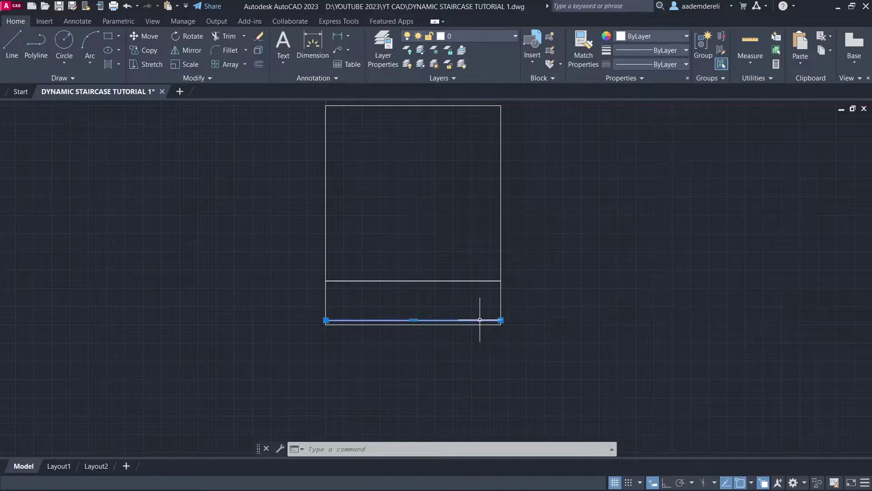
left_click(667, 64)
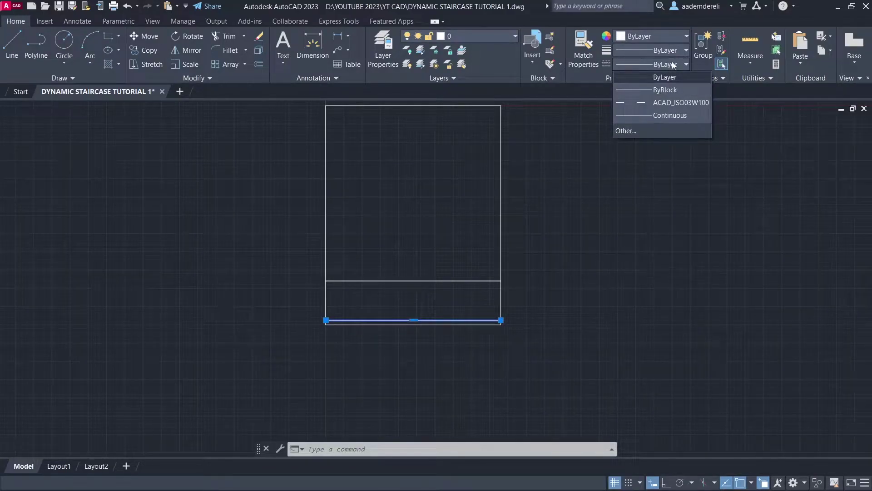
left_click(683, 102)
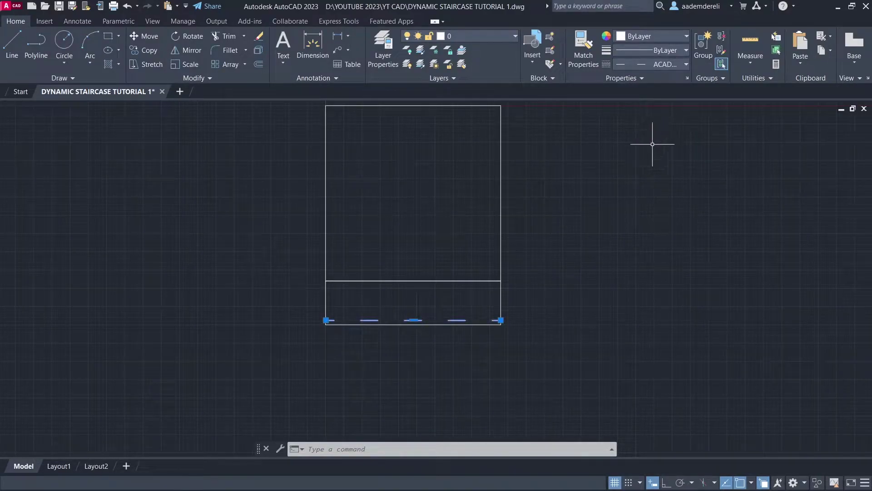
Step: Set the polyline's linetype scale to 0.35 in the Properties palette and deselect it
type("PR")
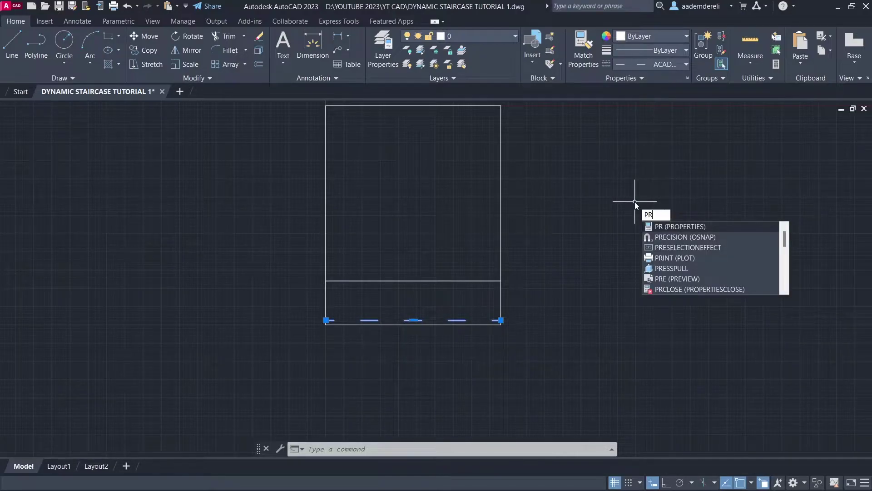
key("Return")
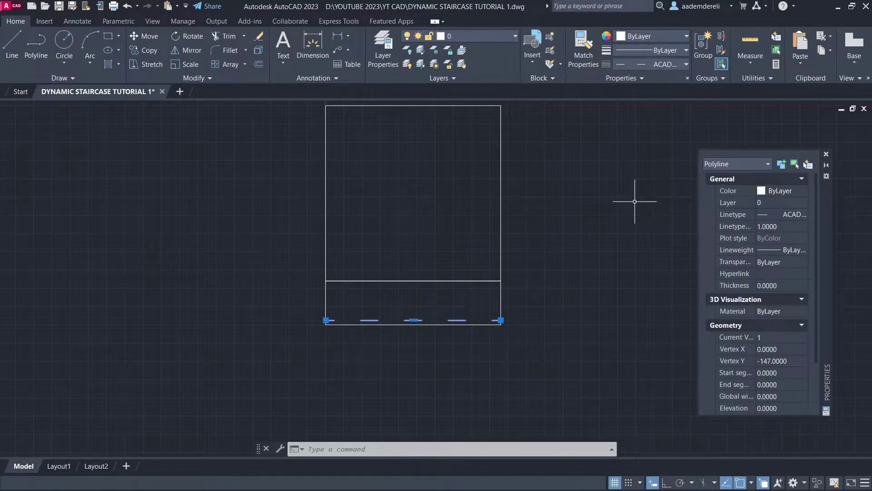
left_click(777, 226)
type(".")
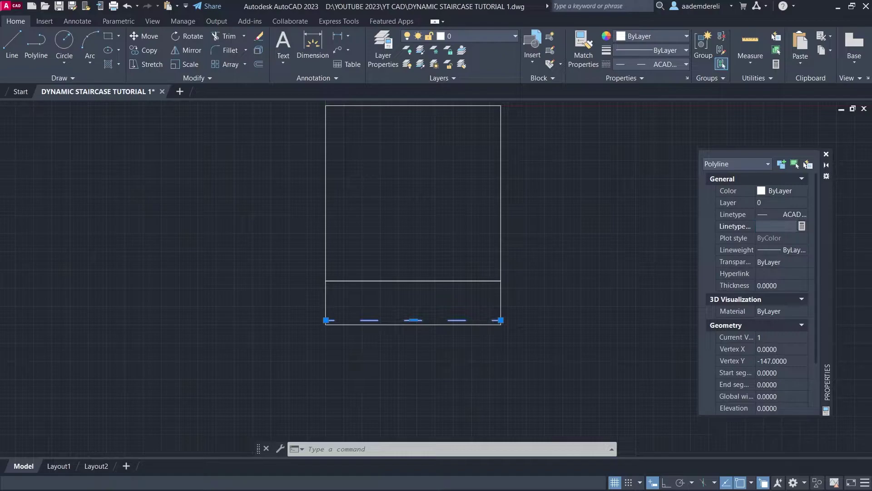
type("35")
key("Return")
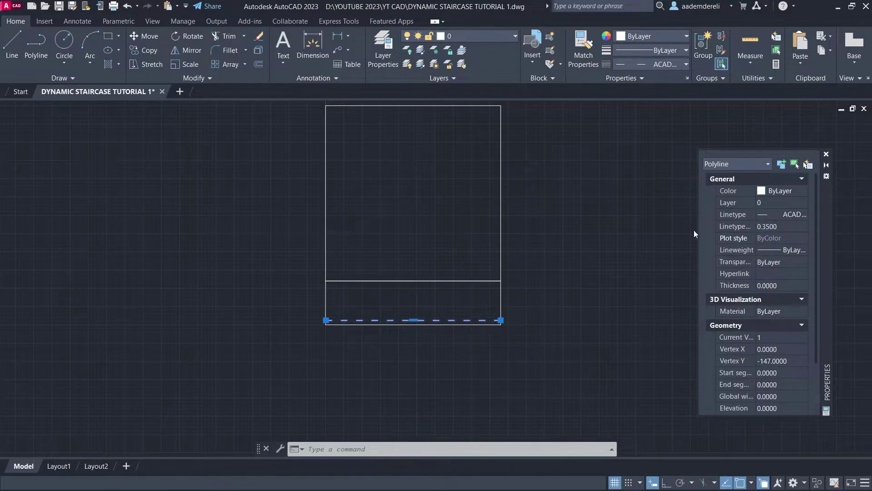
key("Escape")
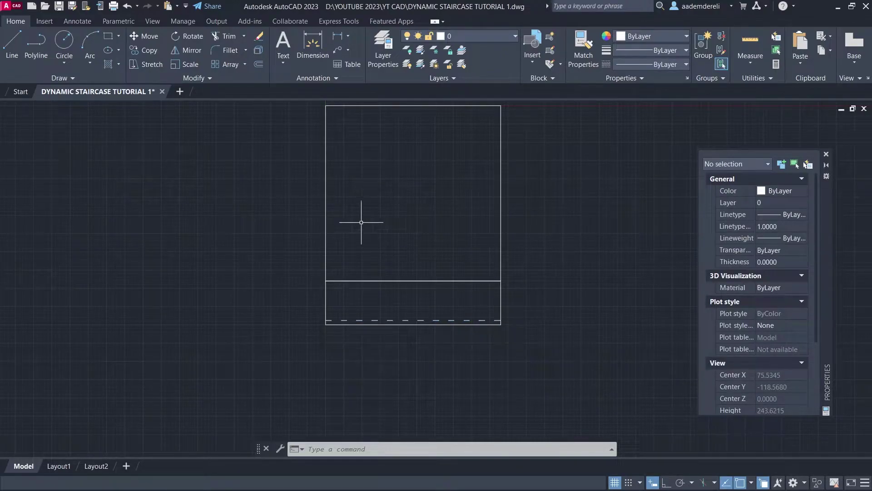
Step: Draw a radius-10 circle centred on the bottom dashed line's midpoint
left_click(66, 46)
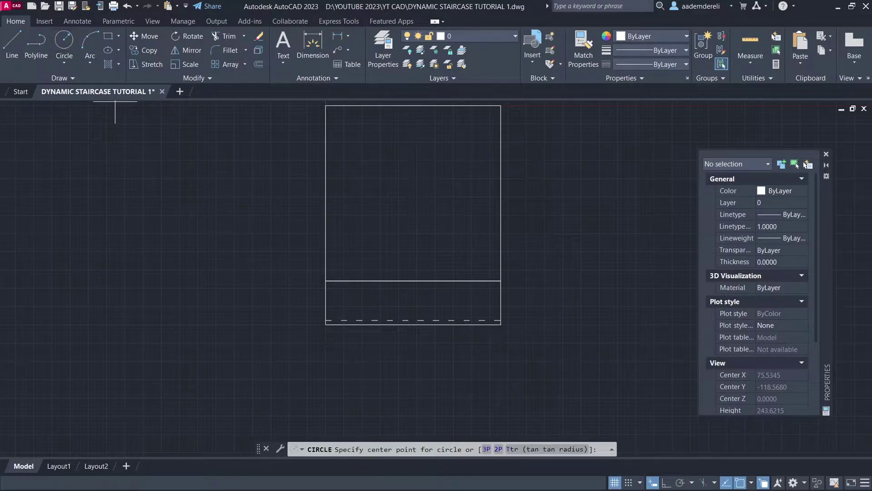
left_click(414, 323)
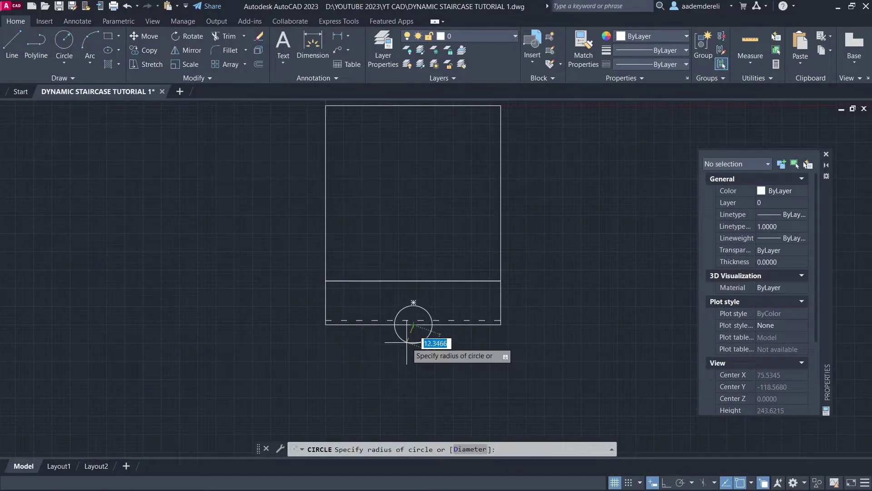
type("10")
key("Return")
Step: Draw a vertical polyline shaft up to the upper line and a sloped arrowhead stroke from its top
type("p")
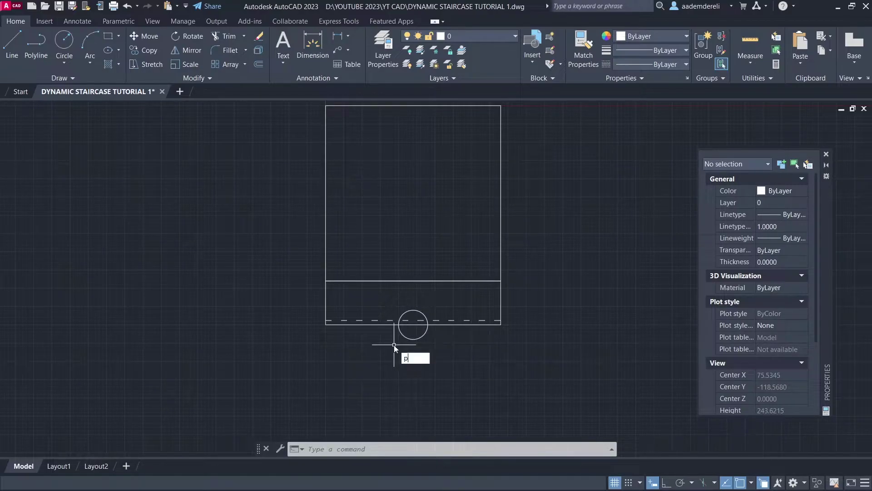
type("l")
key("Return")
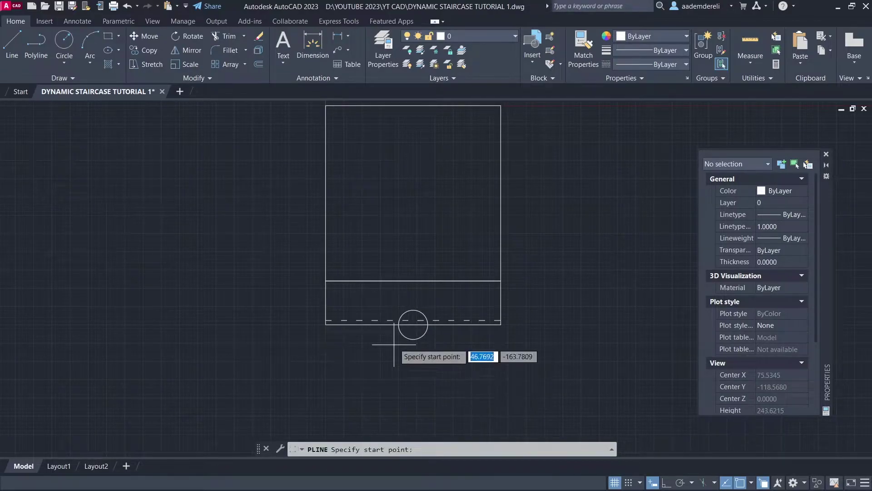
left_click(413, 320)
left_click(413, 281)
key("Return")
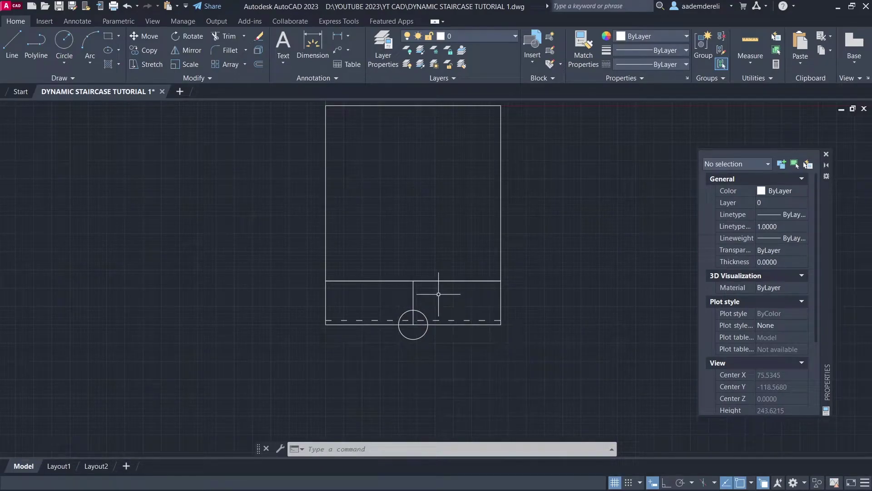
key("Return")
left_click(413, 281)
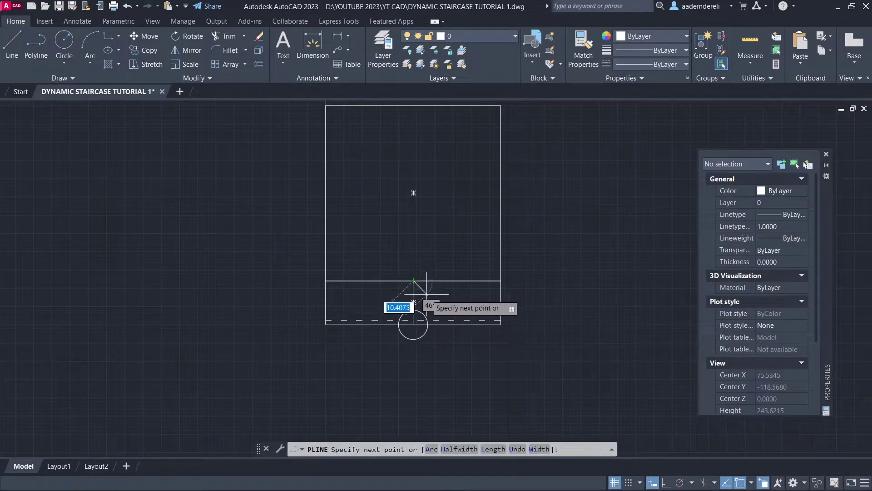
left_click(429, 307)
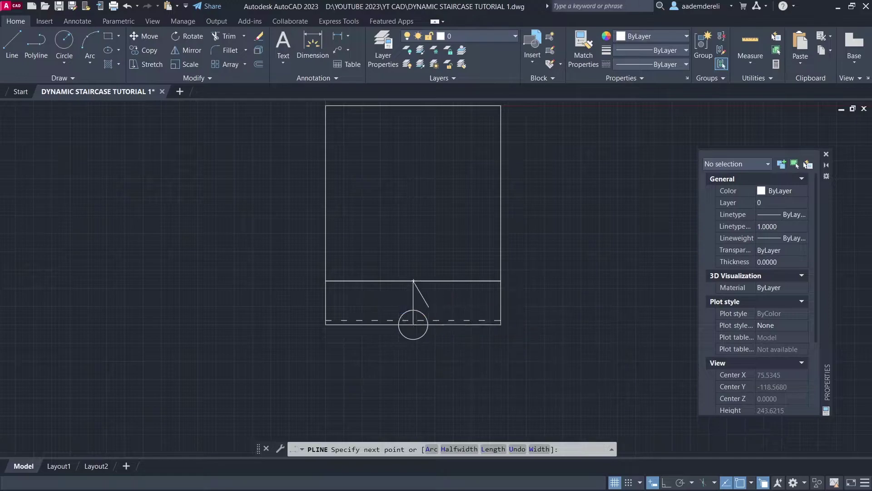
key("Return")
Step: Mirror the sloped stroke about the vertical shaft, keeping the original, to complete the arrowhead
left_click(425, 300)
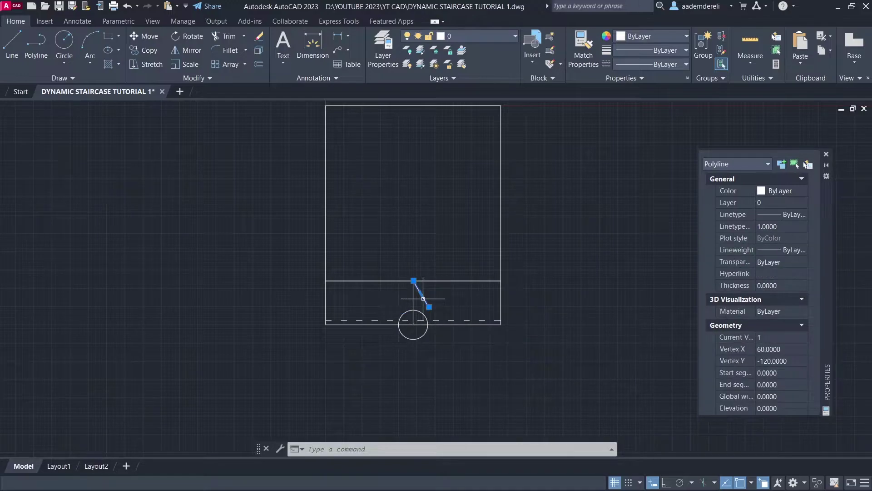
type("mi")
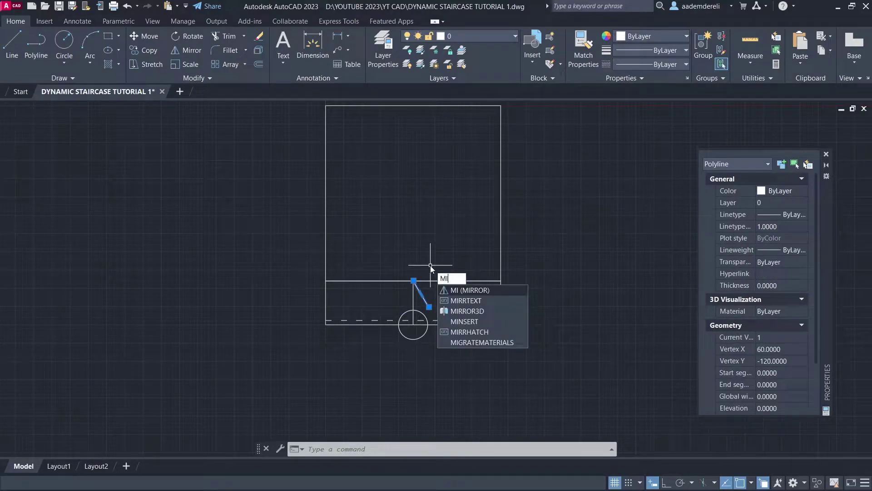
key("Return")
left_click(413, 281)
left_click(413, 192)
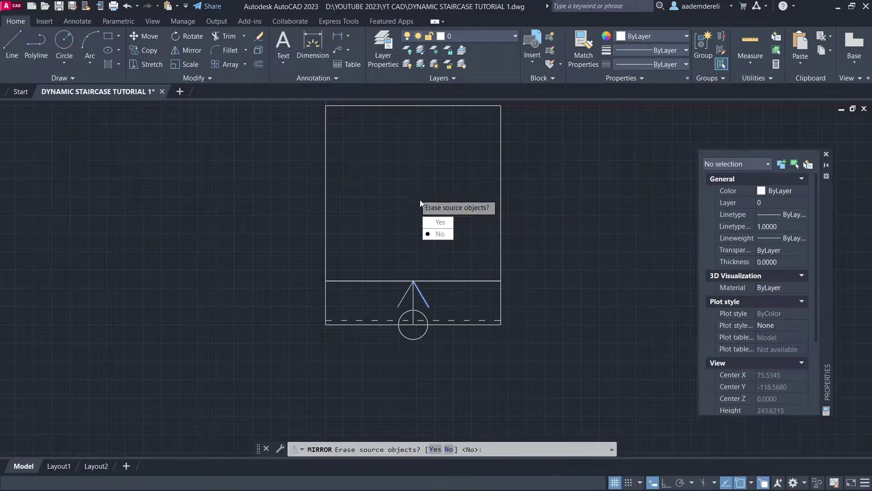
left_click(448, 235)
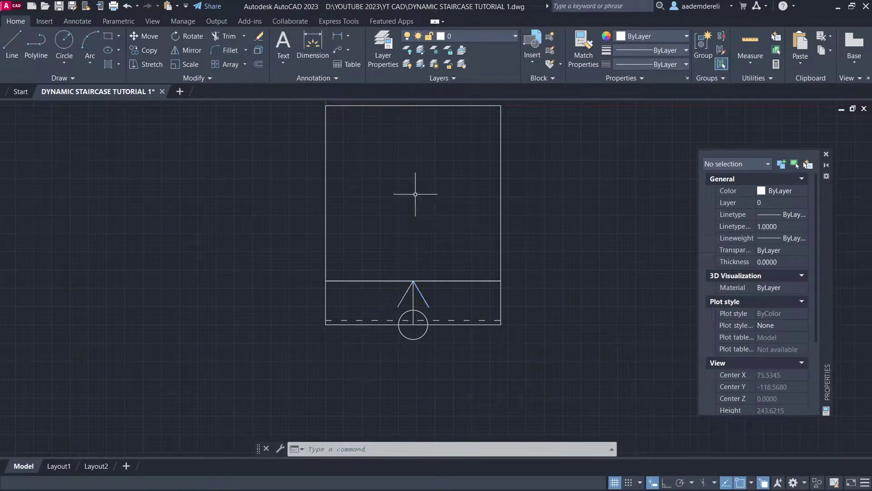
left_click(364, 319)
Step: Copy the dashed line 30 units higher from its left endpoint
type("c")
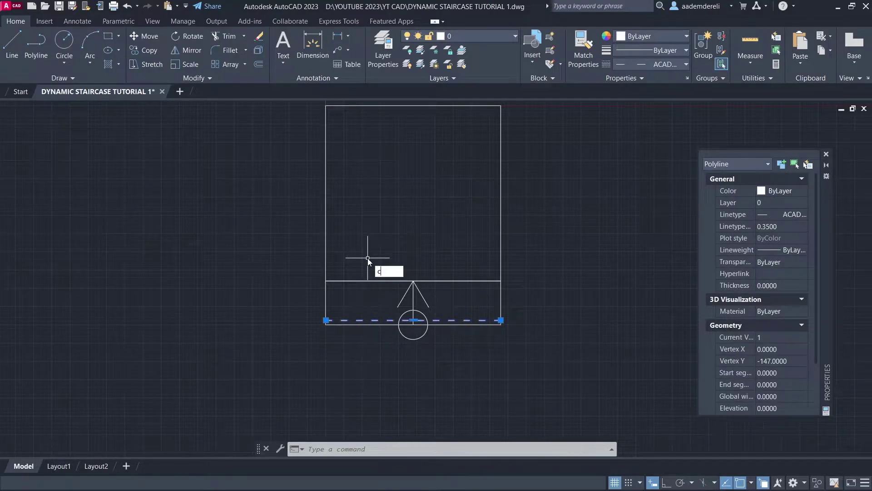
type("o")
key("Return")
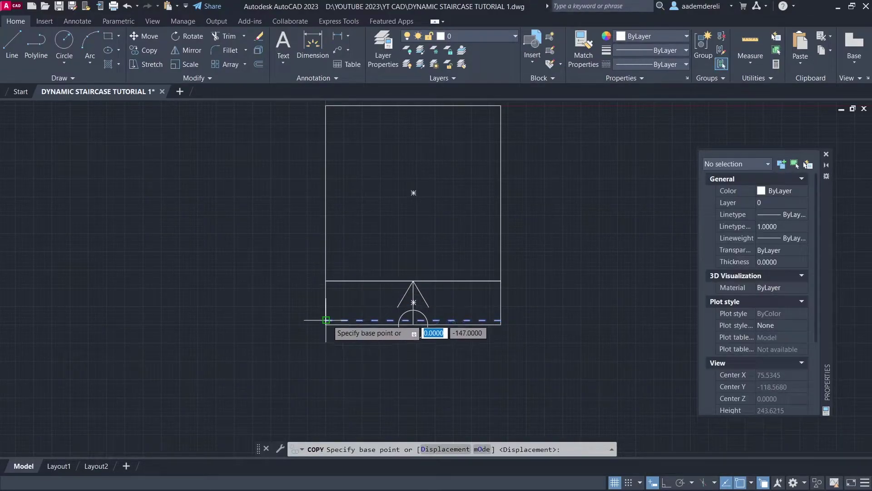
left_click(326, 320)
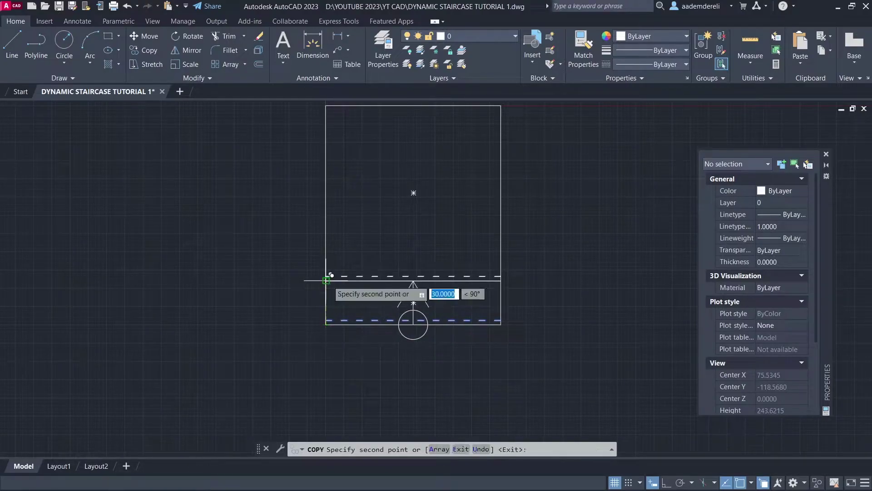
key("Return")
key("Return")
Step: Recentre the view and window-select all eight staircase objects
middle_click_drag(382, 233, 349, 262)
left_click(486, 133)
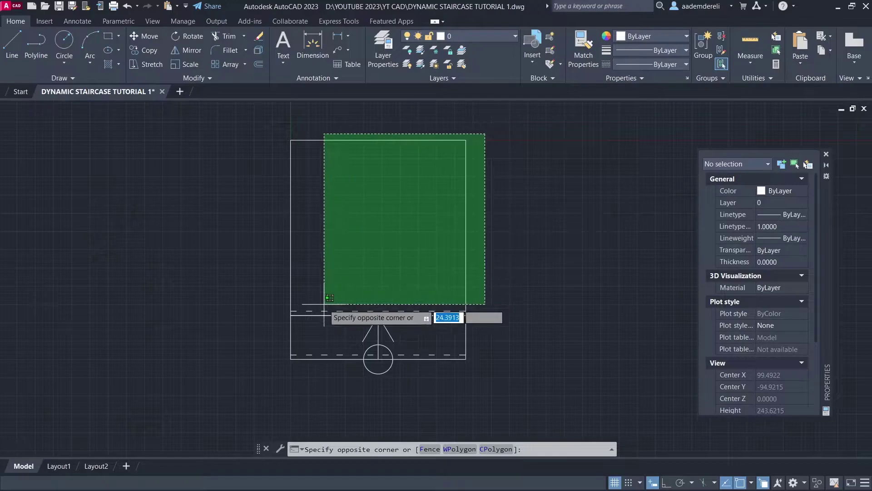
left_click(247, 380)
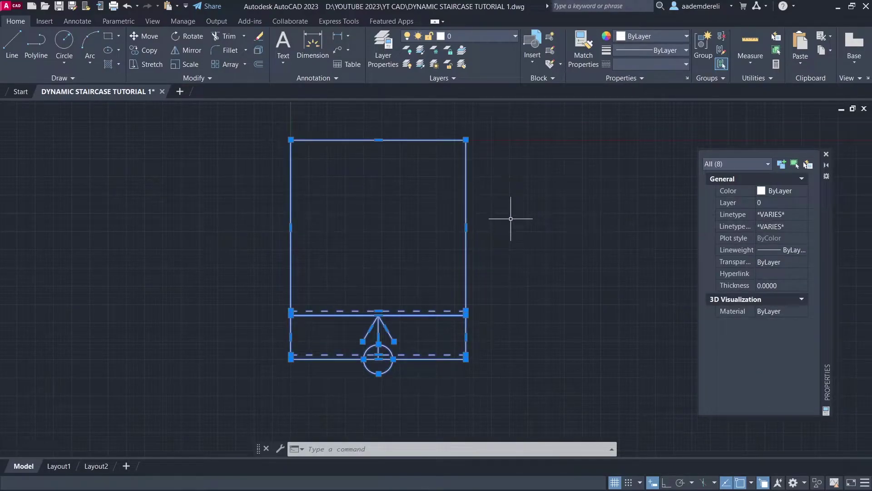
Step: Create block Staircase_Tutorial_1 with base point at the top-left corner, opening it in Block Editor
type("B")
key("Return")
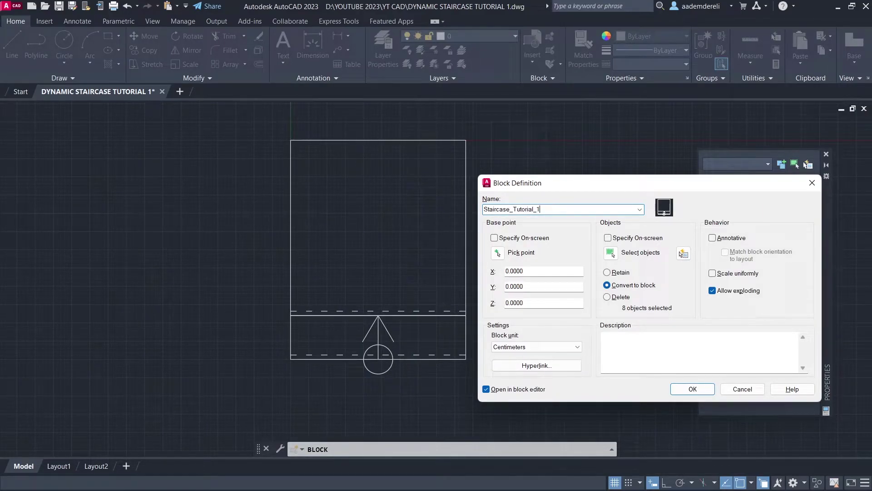
left_click(497, 255)
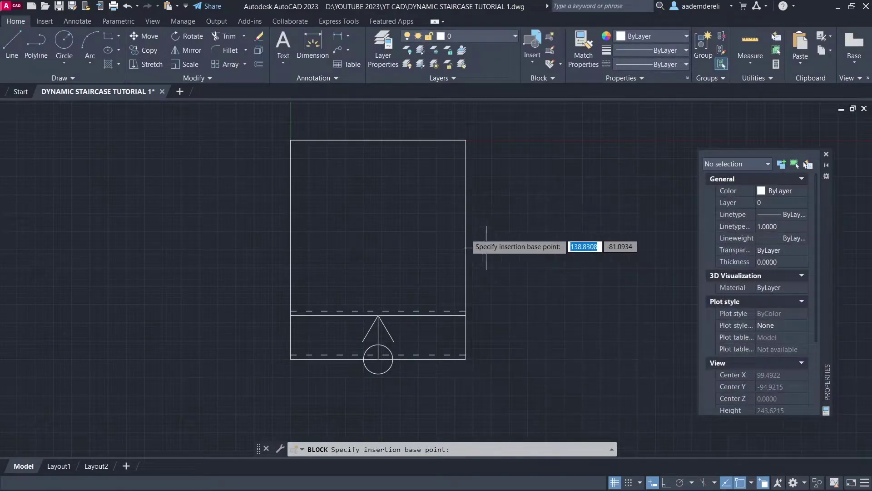
left_click(292, 140)
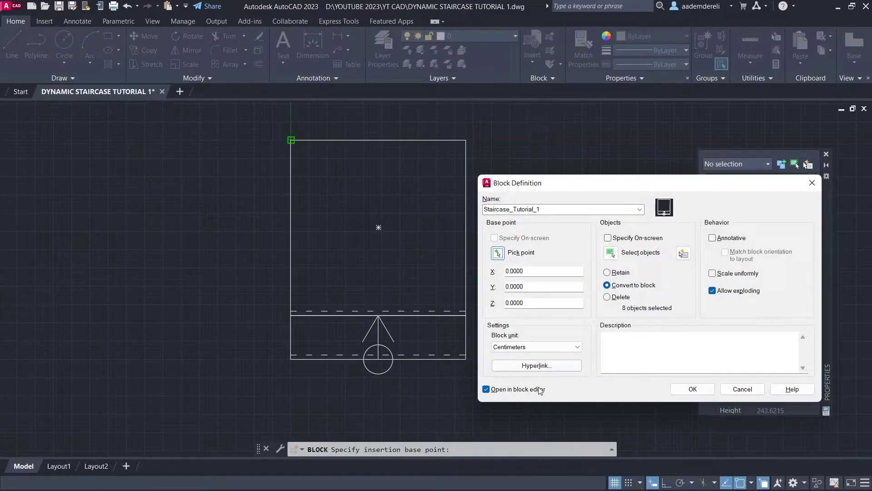
left_click(692, 389)
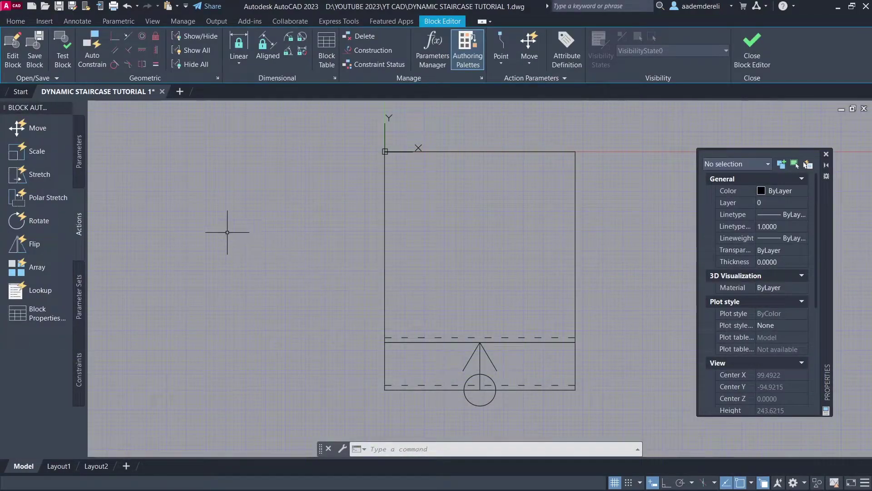
Step: Add a base point parameter at the top-left corner and a Distance1 linear parameter across the top
left_click(78, 181)
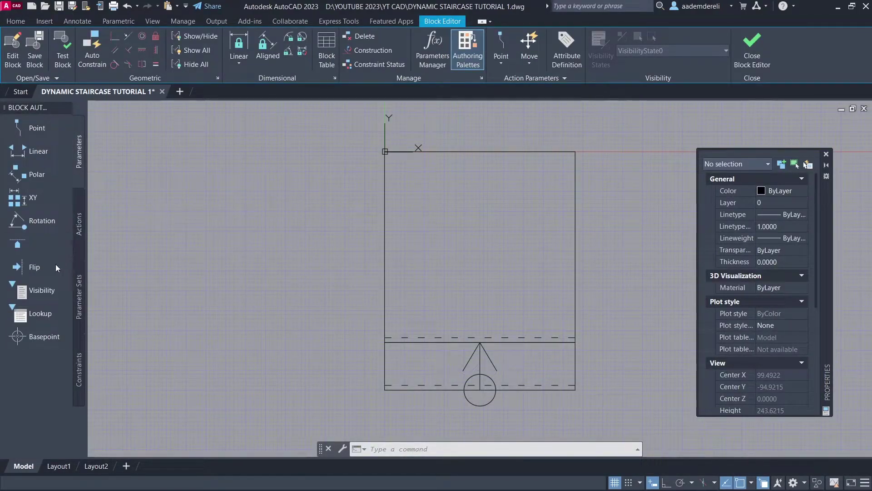
left_click(60, 338)
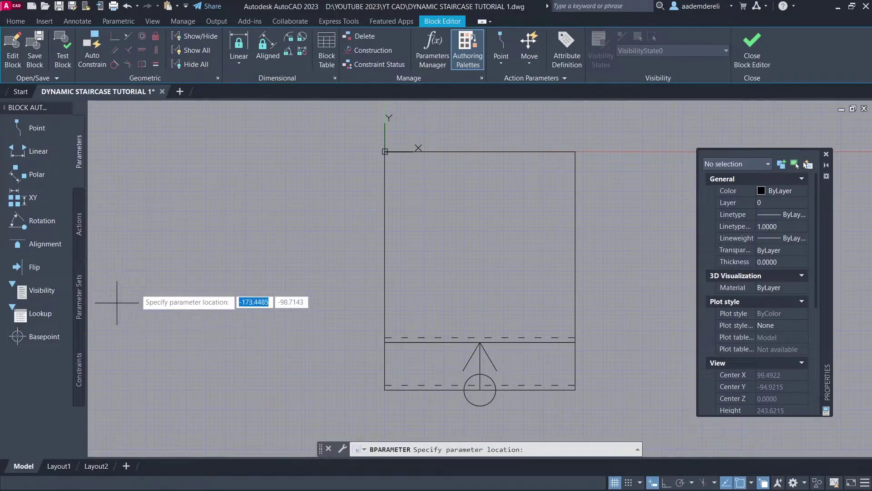
left_click(384, 152)
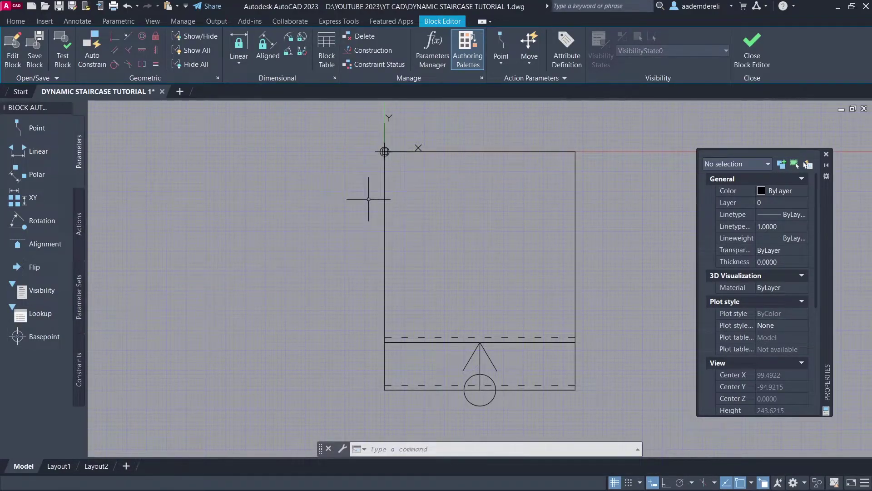
left_click(54, 153)
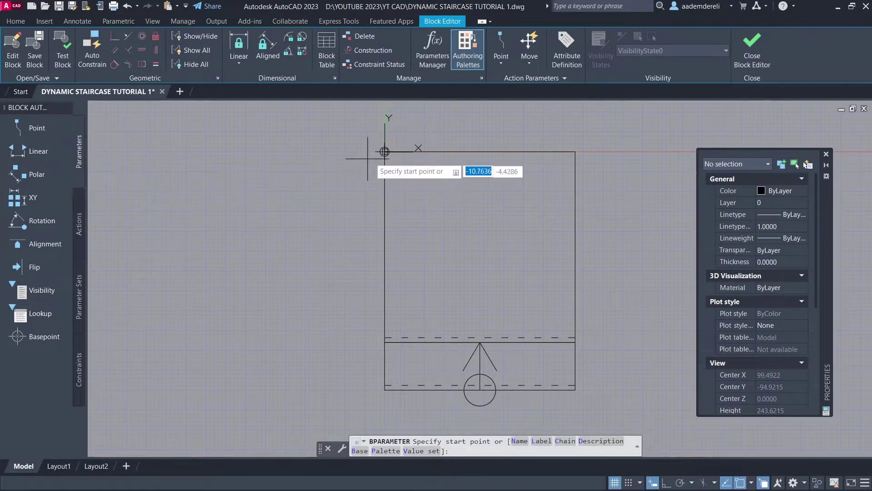
left_click(385, 152)
left_click(576, 152)
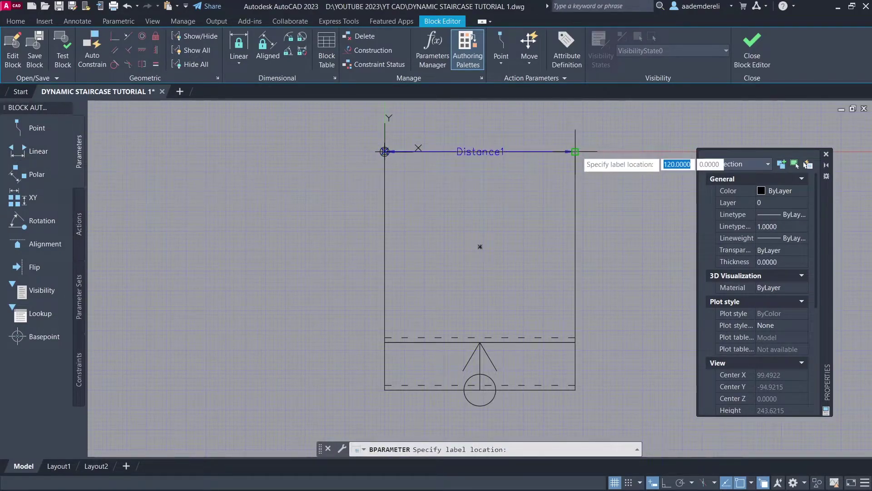
left_click(582, 154)
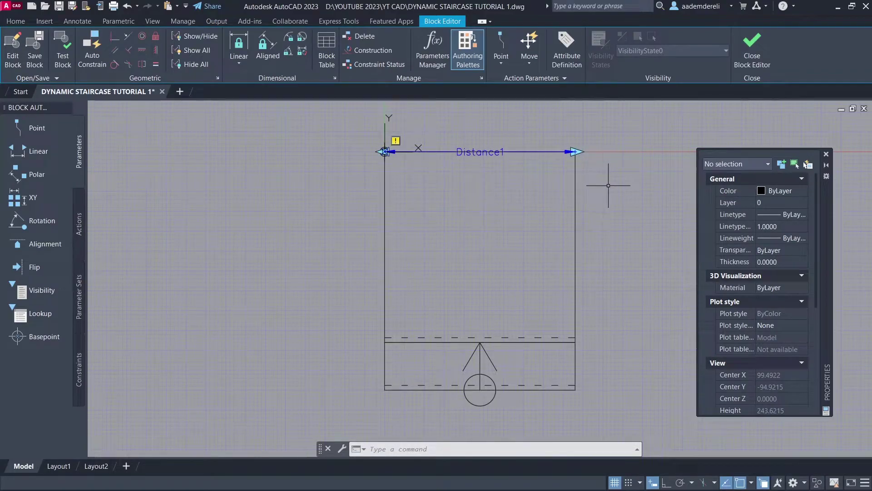
Step: Add linear parameter Distance2 from the top-right corner down to the upper dashed line
key("Return")
left_click(575, 152)
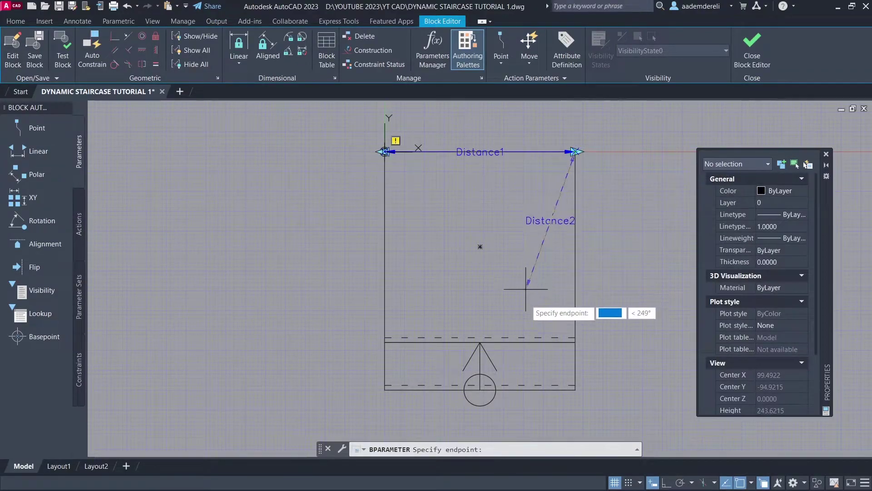
left_click(575, 337)
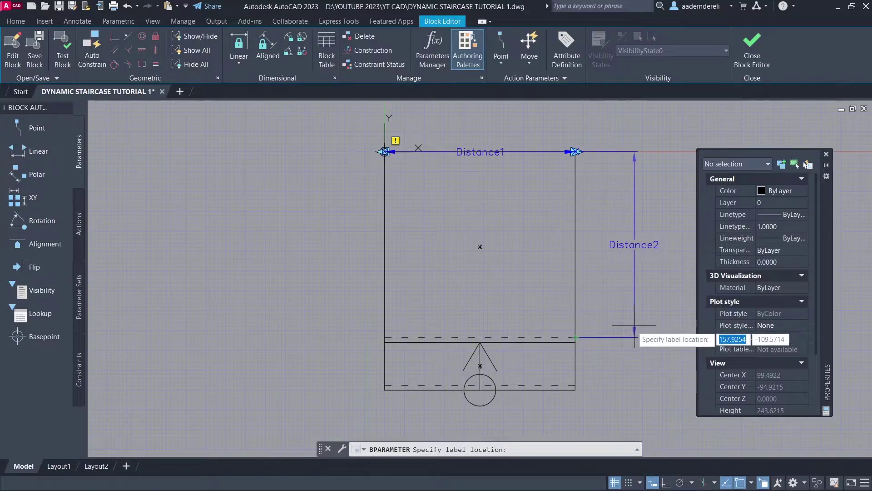
left_click(576, 335)
Step: Add linear parameter Distance3 from the upper dashed line down to the lower dashed line
scroll(579, 308, "up", 6)
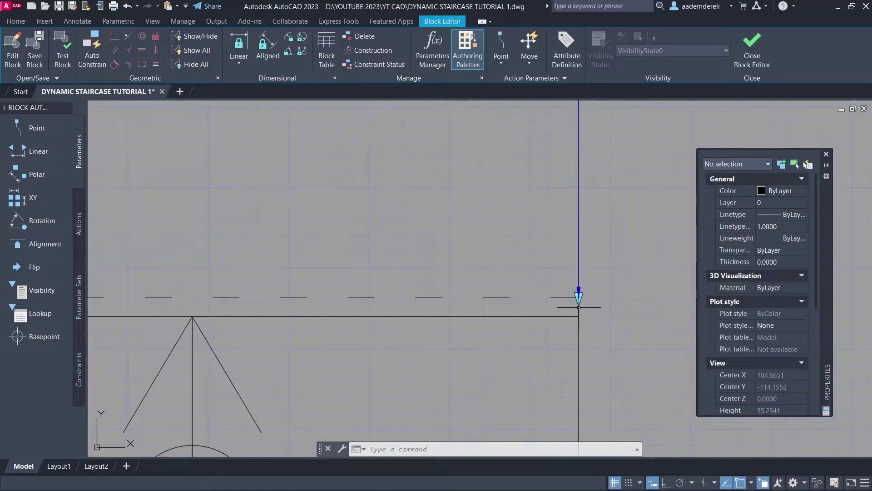
middle_click_drag(580, 311, 564, 209)
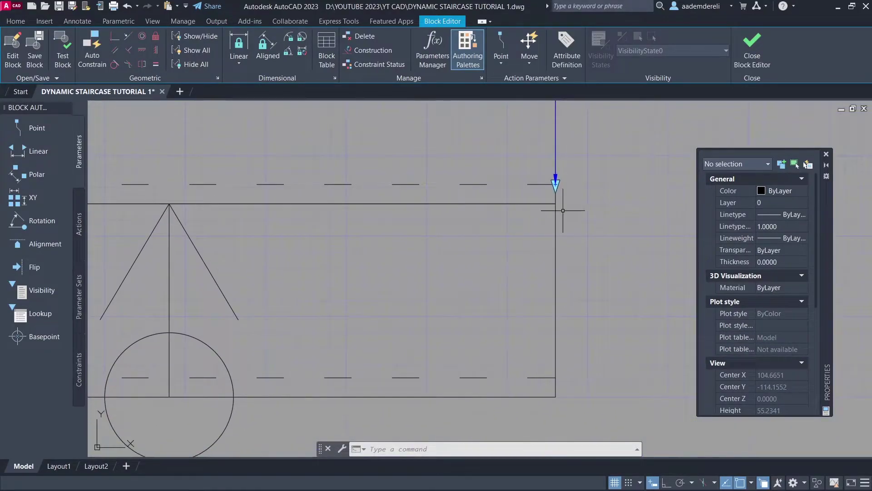
key("Return")
left_click(556, 185)
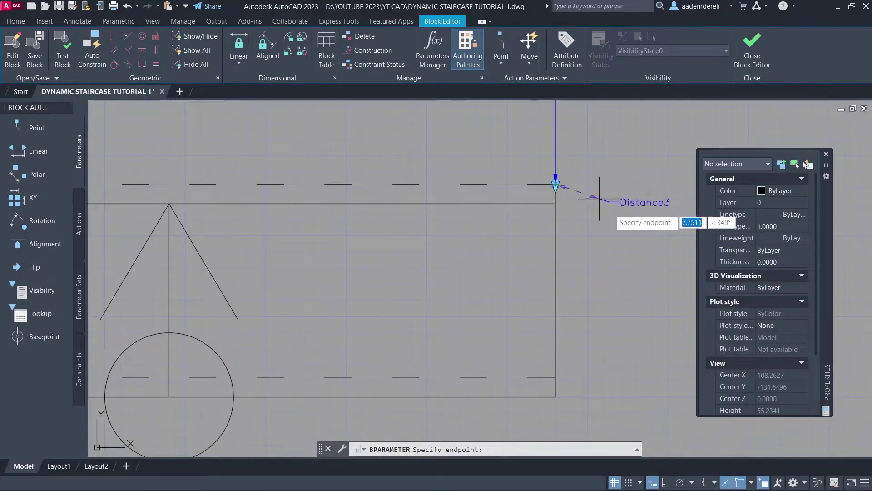
left_click(556, 377)
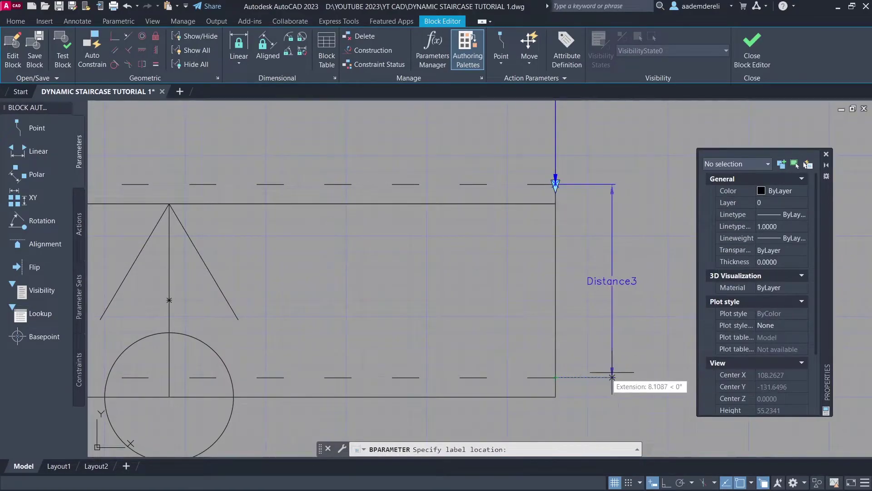
left_click(555, 377)
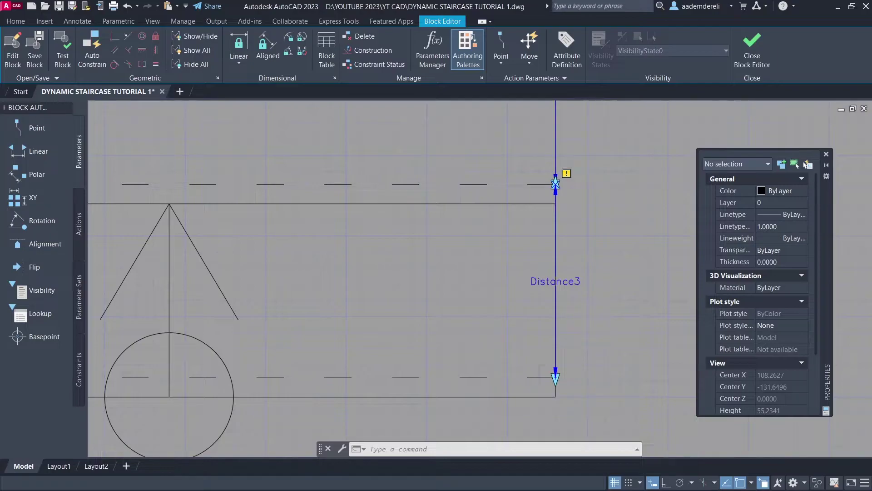
scroll(586, 335, "down", 4)
scroll(586, 336, "down", 2)
middle_click_drag(578, 253, 540, 297)
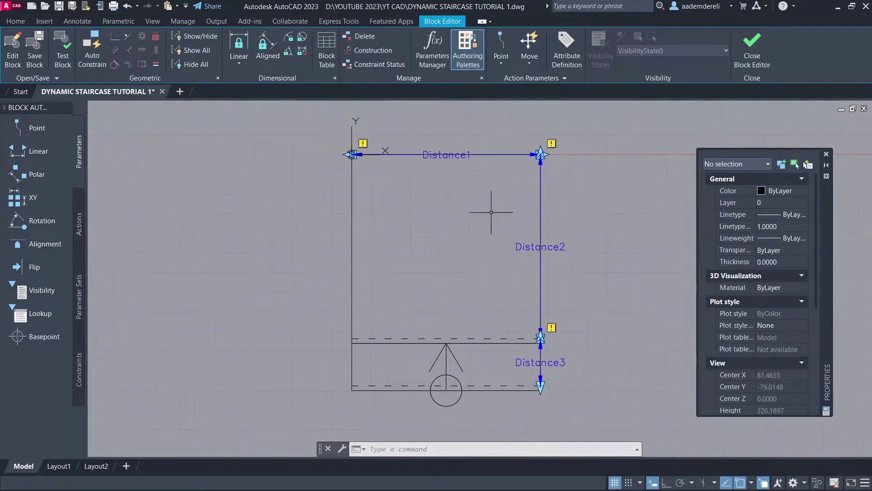
Step: Set Number of grips to 1 for Distance1, Distance2 and Distance3
left_click(455, 159)
left_click(523, 247)
left_click(533, 356)
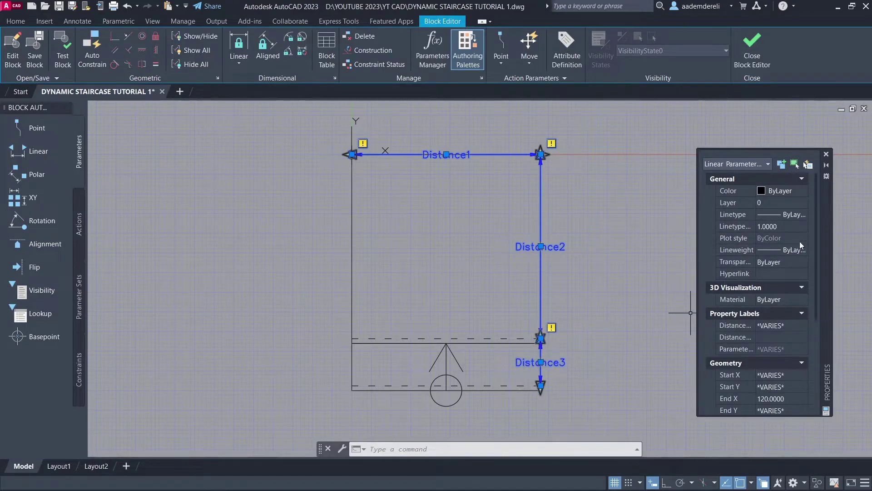
left_click_drag(815, 231, 818, 349)
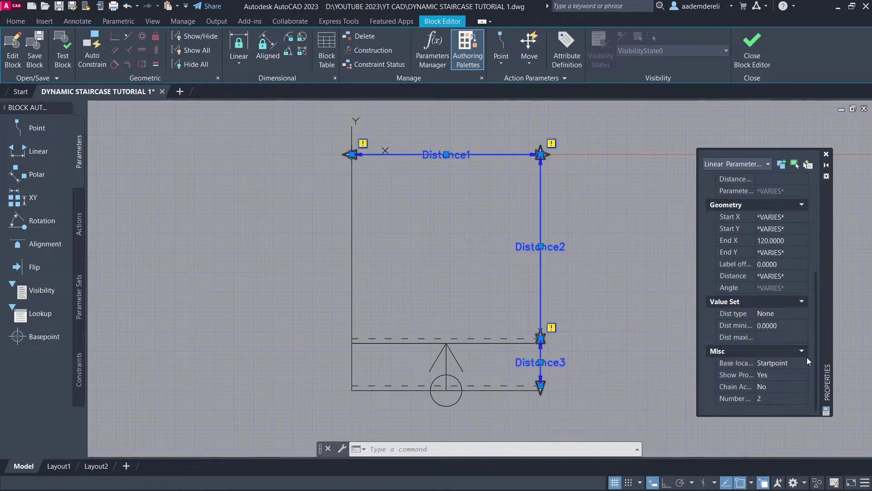
left_click(788, 396)
left_click(788, 396)
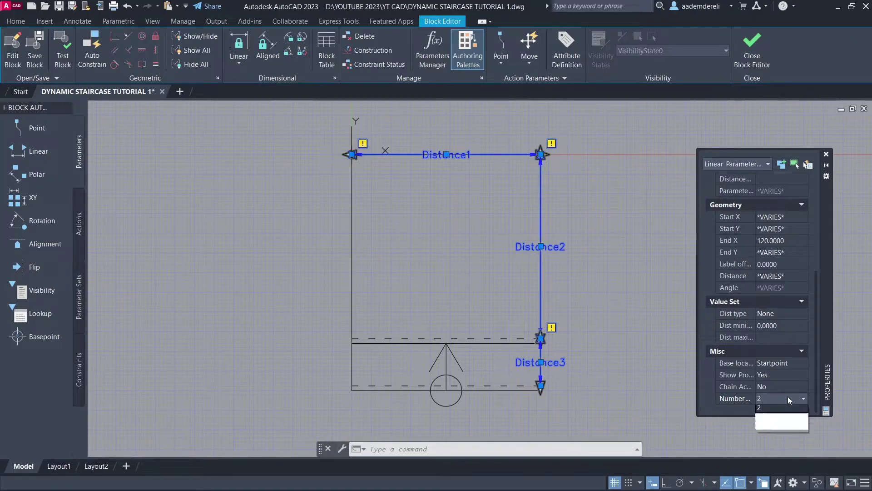
left_click(780, 416)
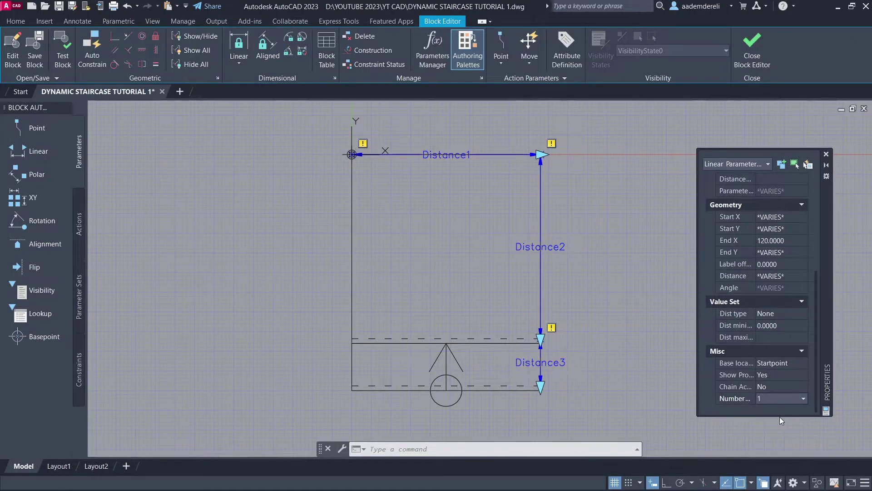
key("Escape")
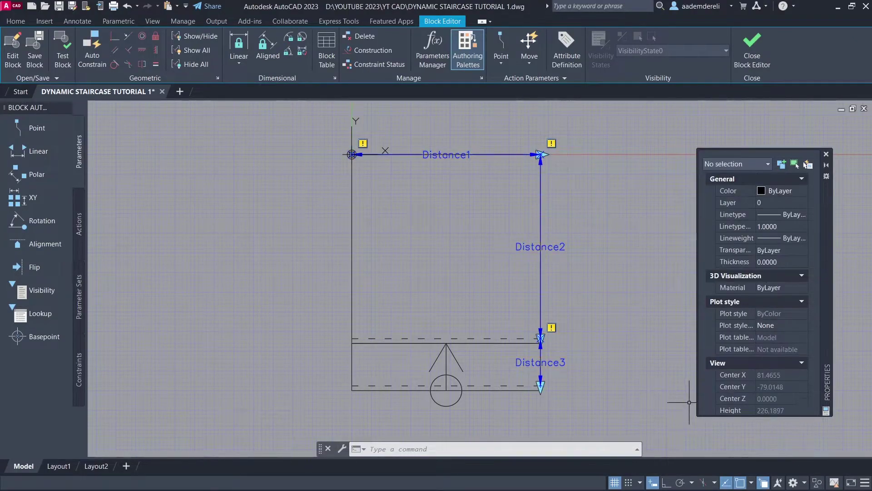
Step: Give Distance3 an Increment distance type with a 30 distance increment
left_click(556, 365)
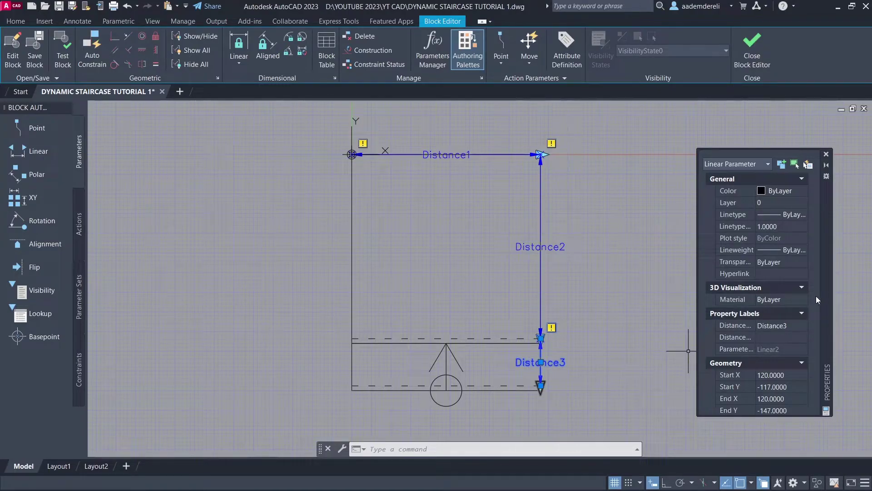
scroll(817, 314, "down", 4)
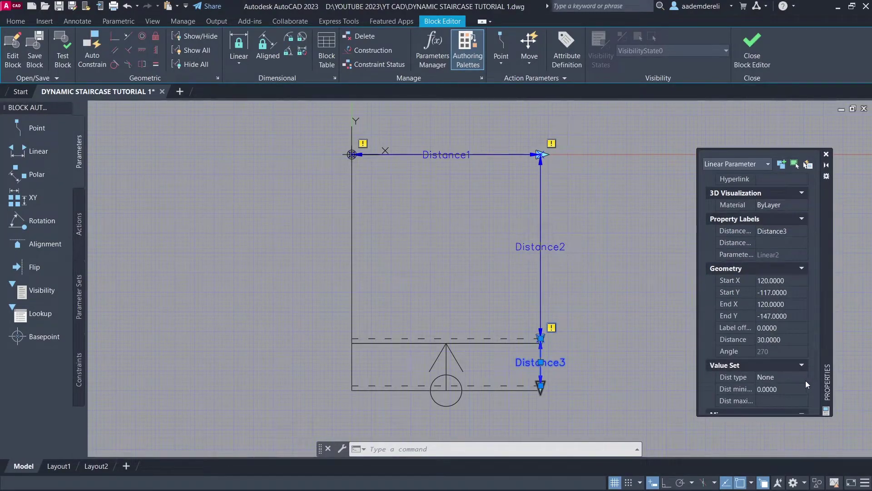
left_click(793, 377)
left_click(793, 377)
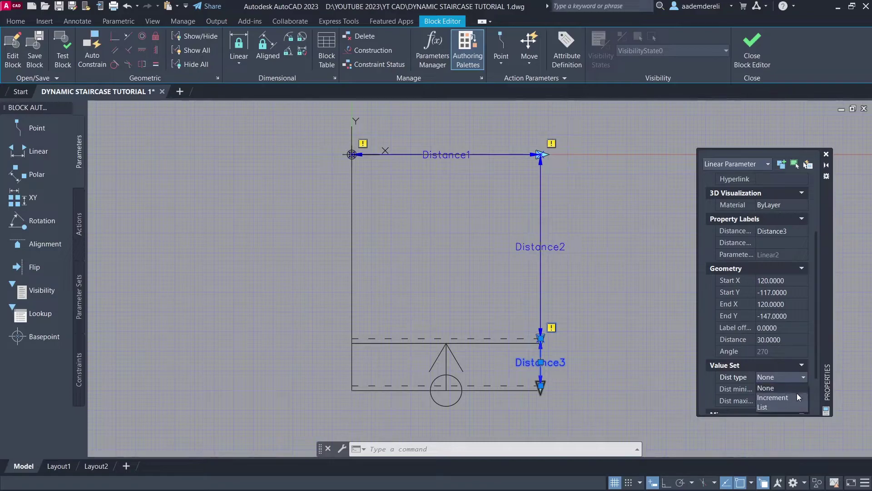
left_click(798, 397)
left_click(789, 389)
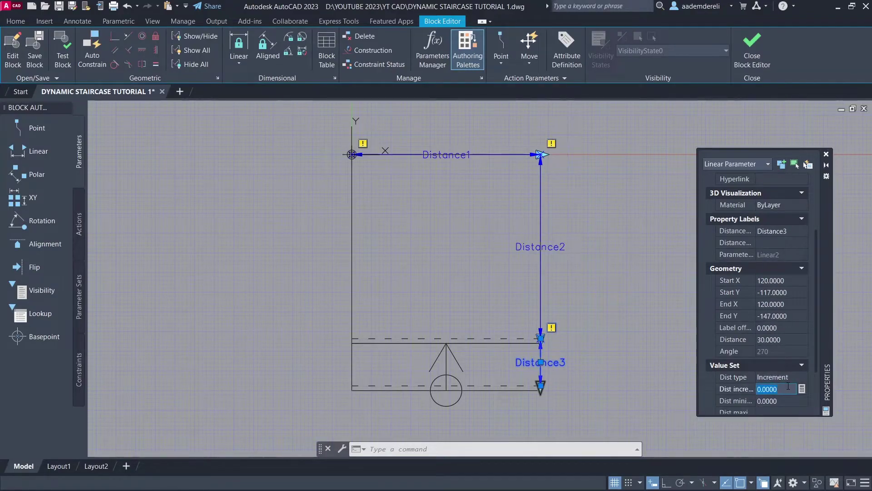
key("Tab")
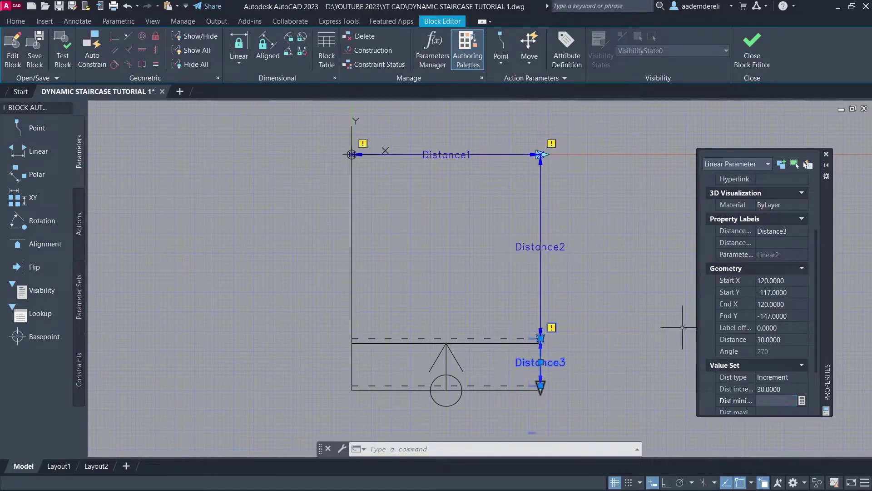
key("Escape")
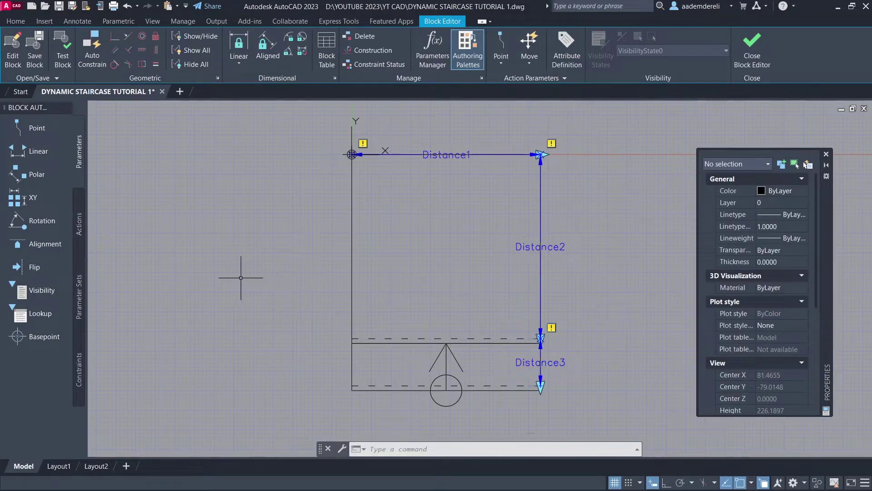
Step: Add flip parameter Flip state1 with an m2p base, its reflection line ending at the top-left corner
left_click(52, 269)
type("m2p")
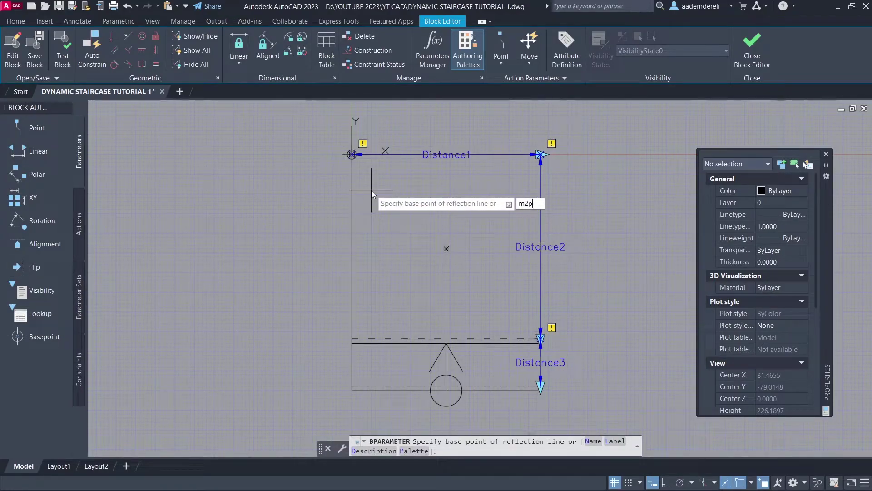
key("Return")
left_click(353, 154)
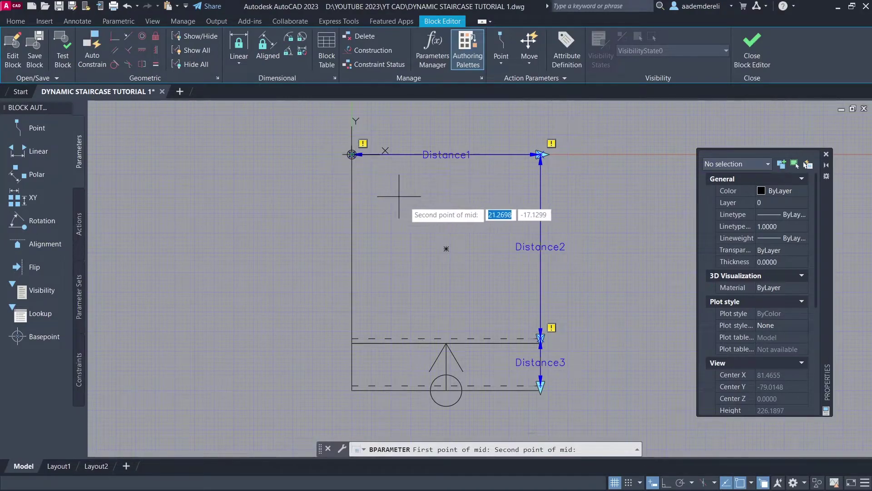
left_click(352, 154)
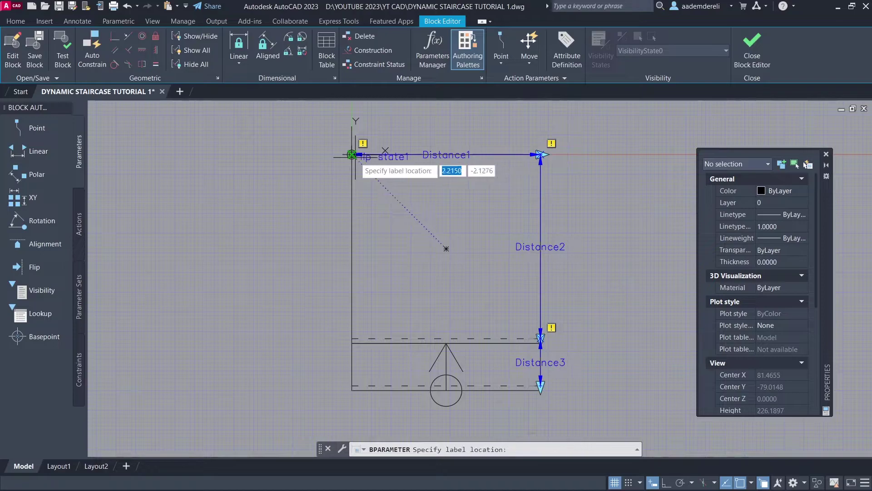
left_click(376, 248)
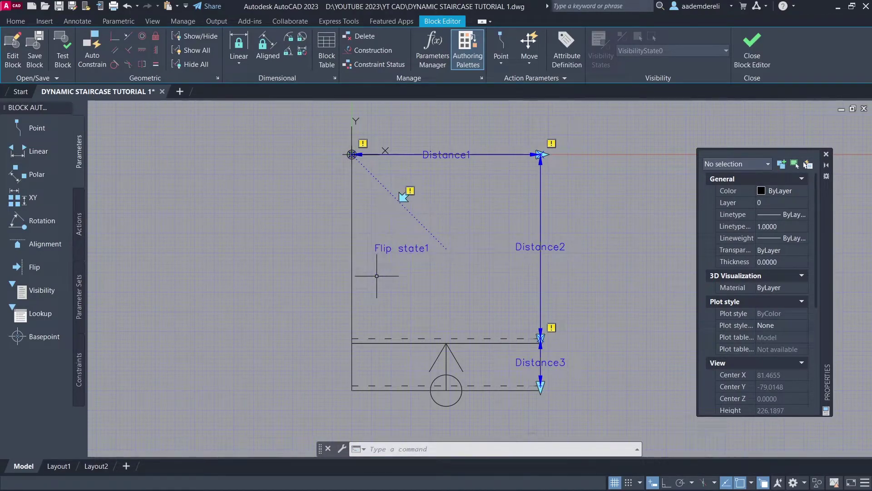
Step: Nudge the Flip state1 label up and to the left
left_click(377, 250)
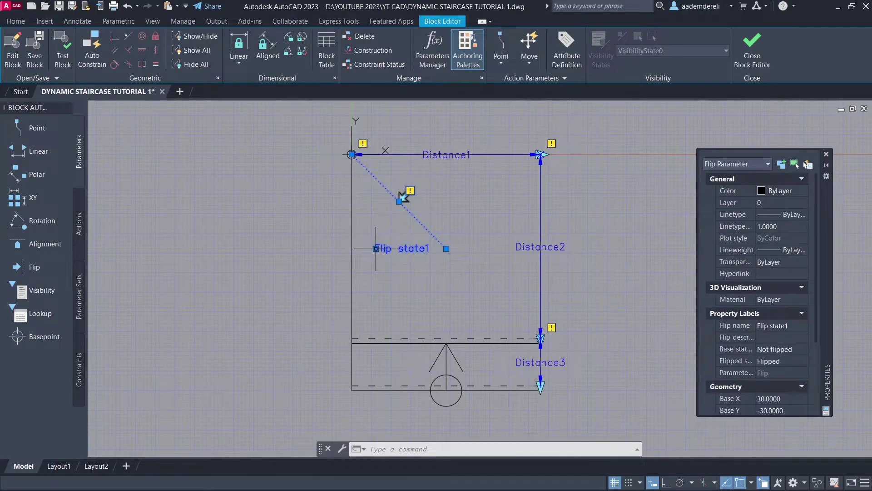
left_click(377, 248)
left_click(369, 234)
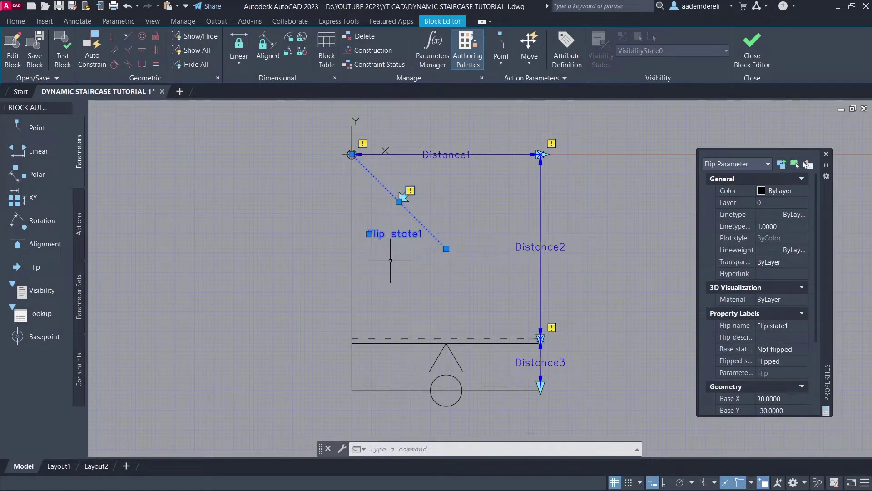
key("Escape")
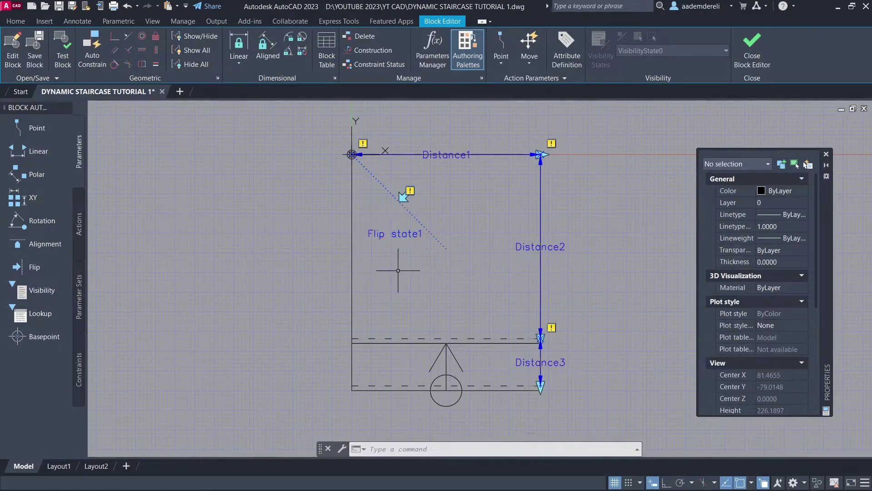
Step: Add Flip state2 with a horizontal reflection line starting from the centre node midpoint
left_click(47, 269)
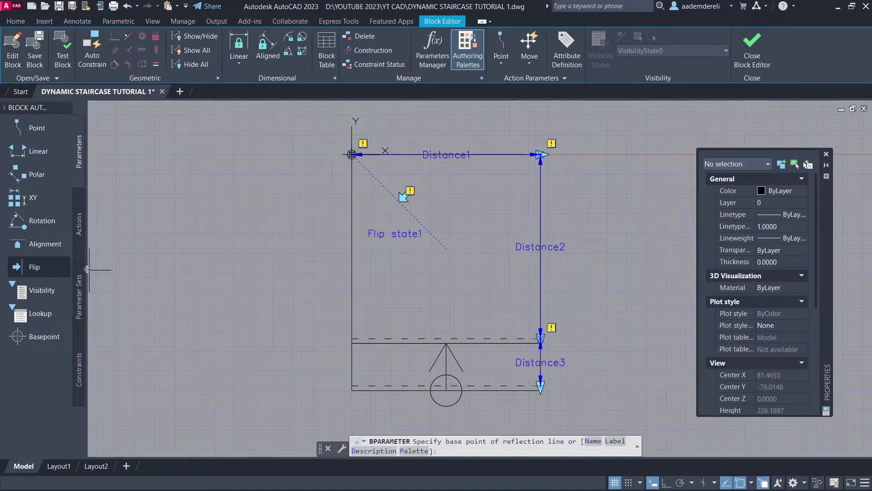
type("m2p")
key("Return")
left_click(450, 248)
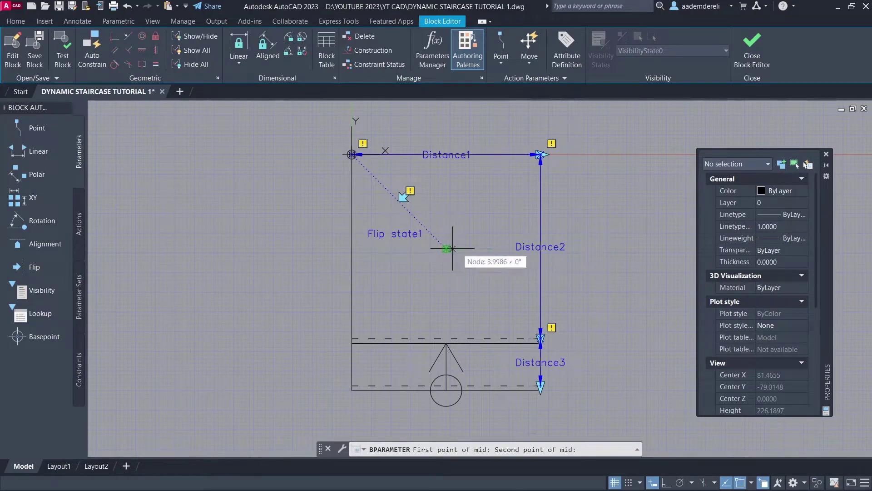
left_click(448, 249)
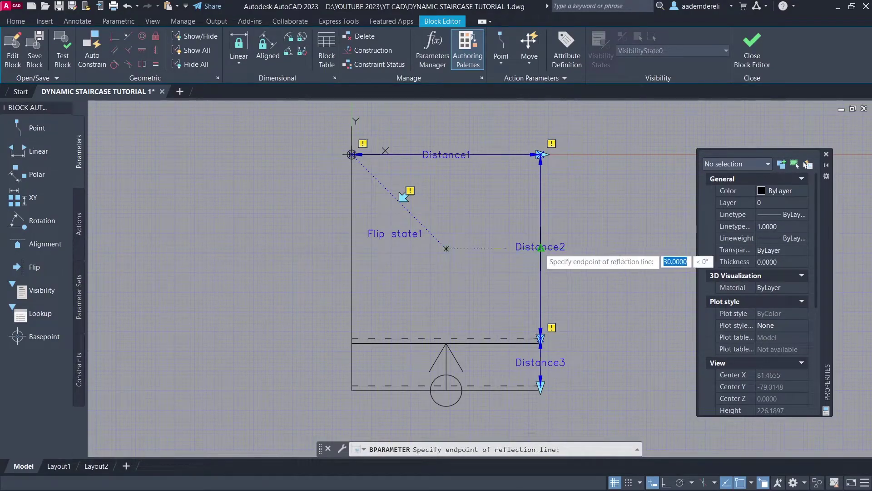
key("F8")
left_click(476, 259)
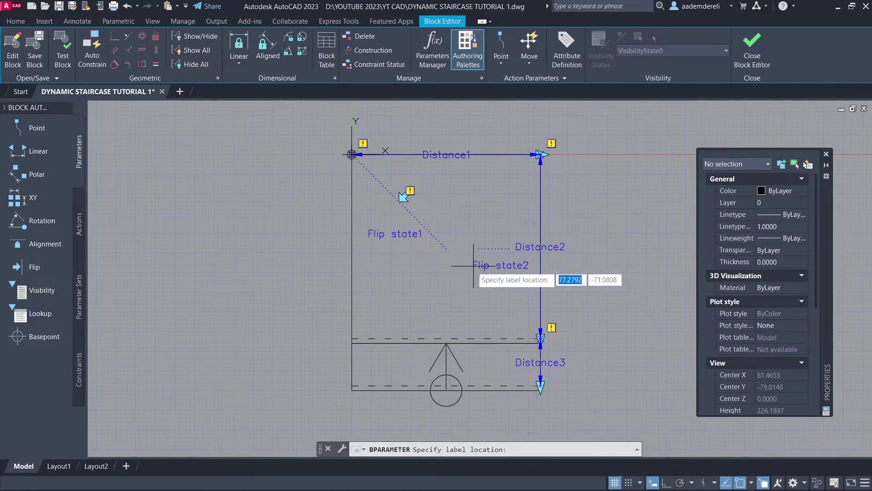
left_click(461, 268)
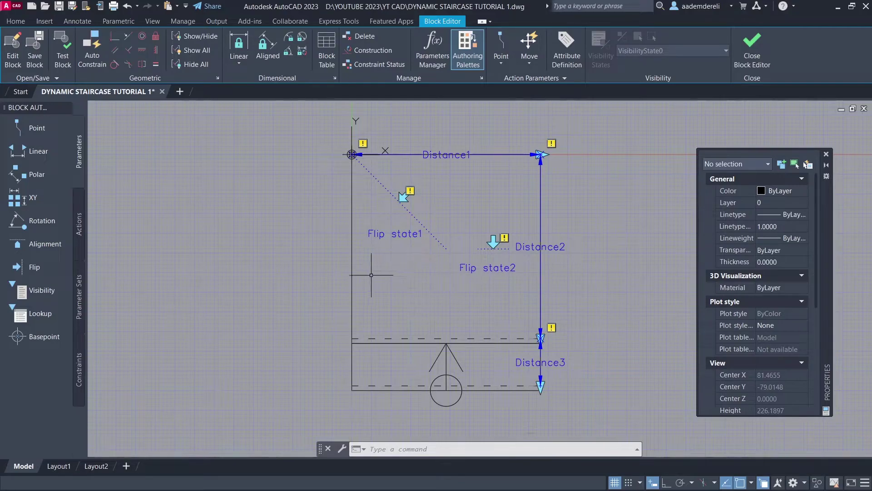
Step: Add two alignment parameters: one horizontal along Distance1's midpoint, one on the left edge
left_click(63, 247)
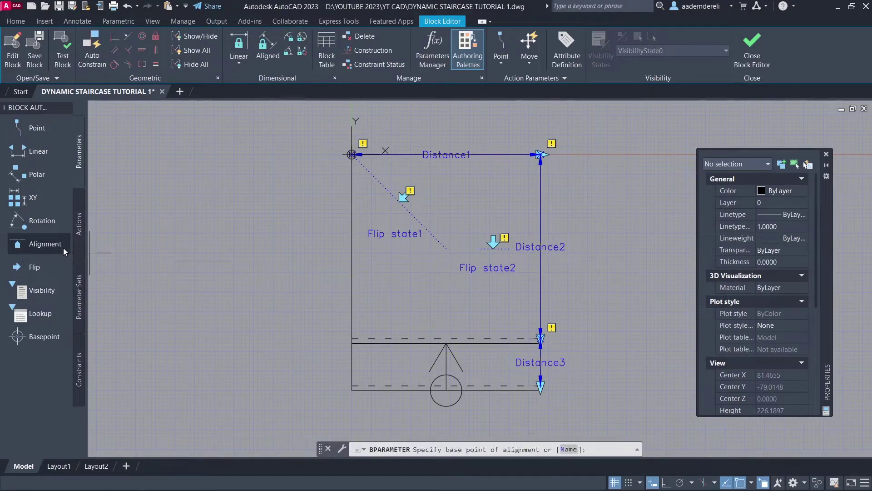
left_click(453, 154)
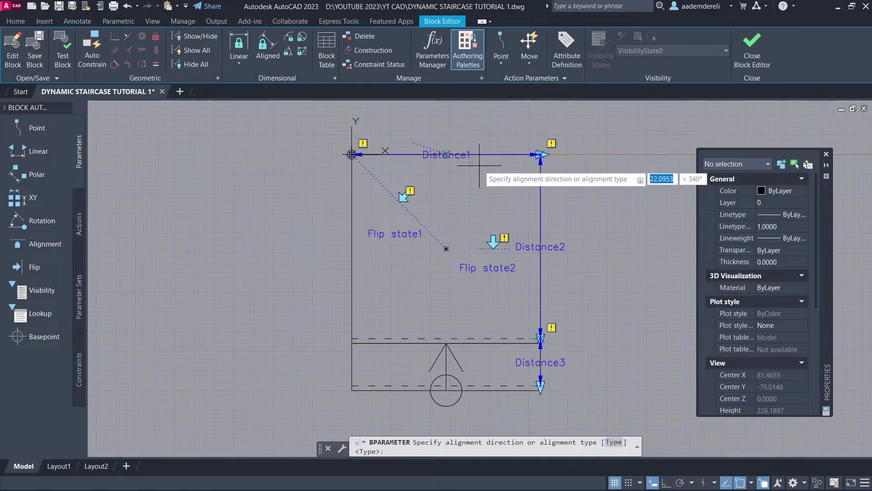
key("F8")
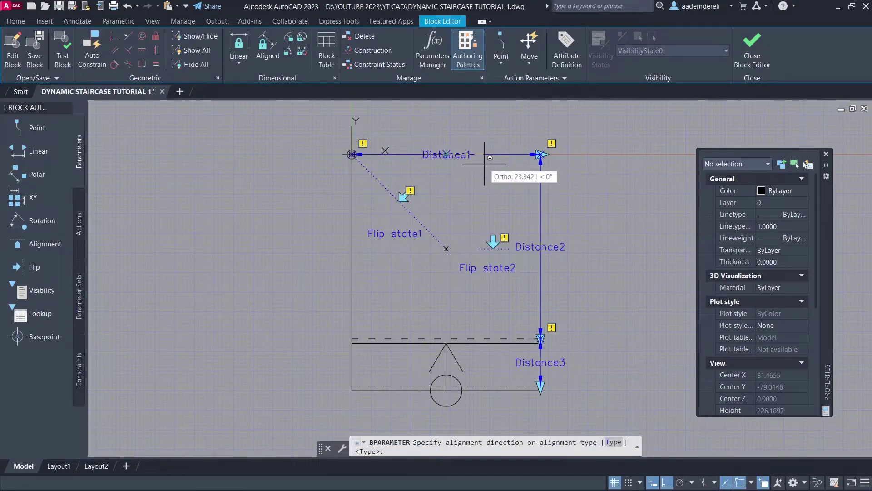
left_click(486, 164)
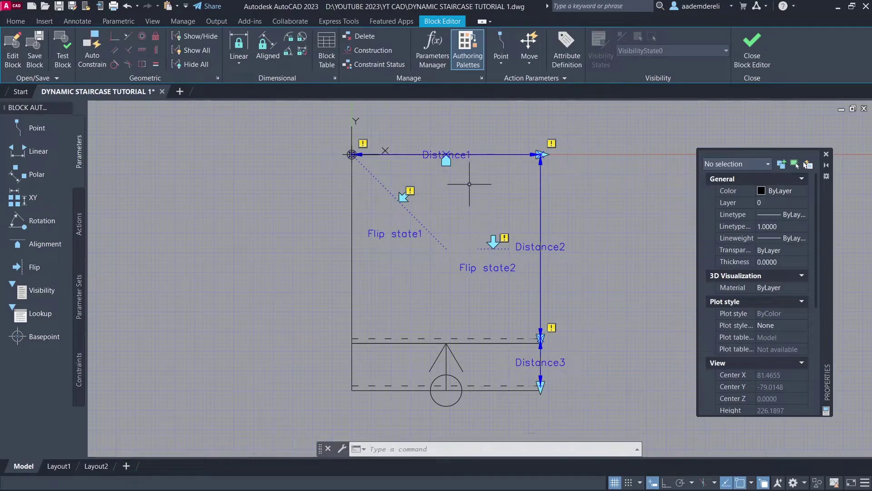
key("Return")
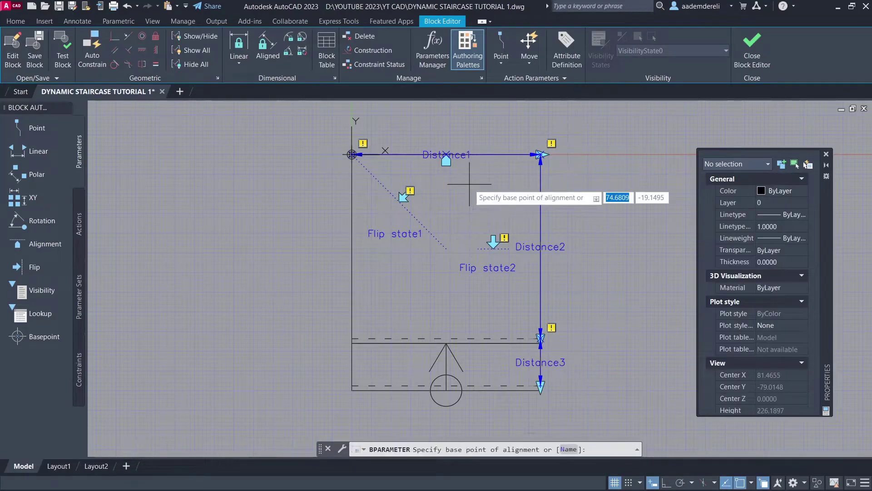
left_click(352, 248)
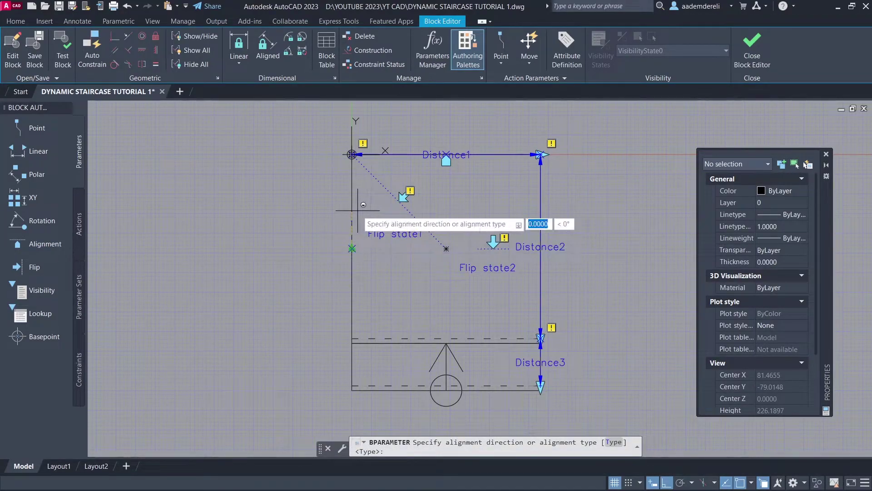
left_click(361, 218)
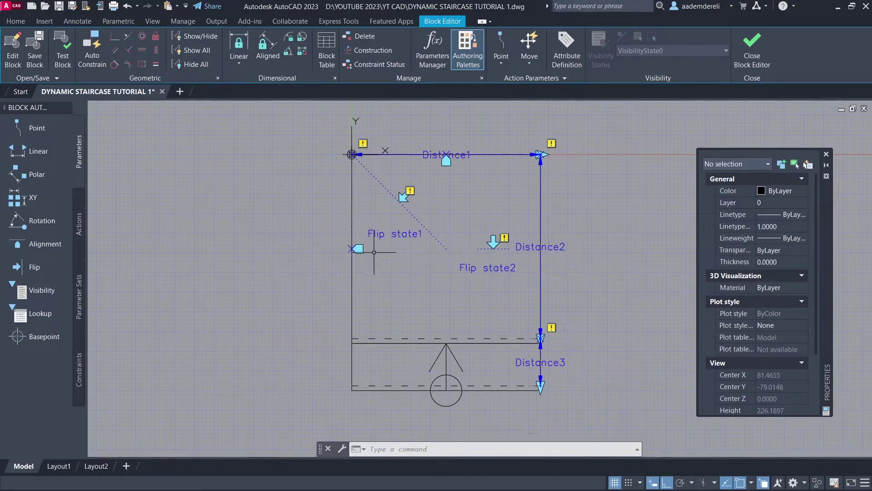
Step: Grip-move the Flip state2 parameter onto the diagonal line's end
left_click(503, 224)
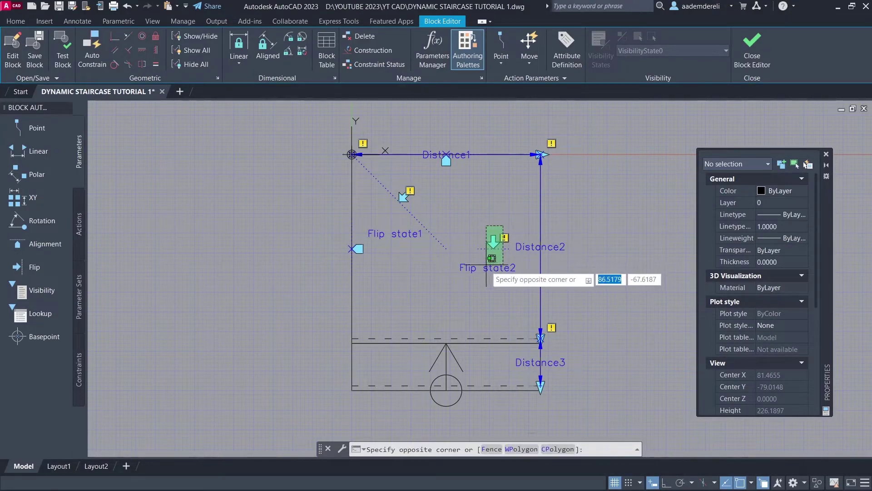
left_click(485, 270)
left_click(494, 248)
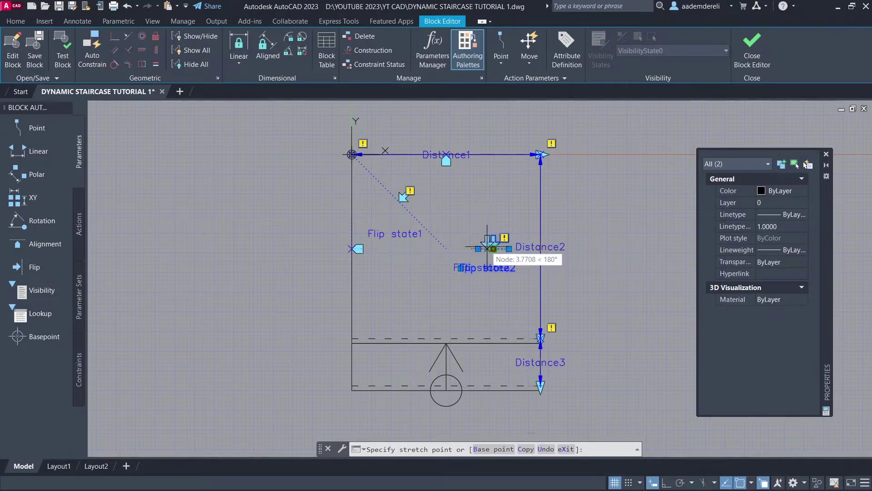
left_click(446, 249)
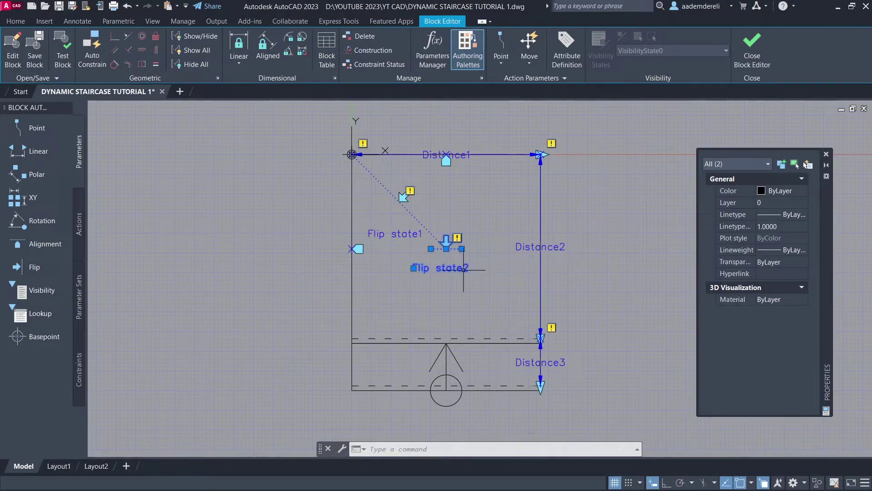
key("Escape")
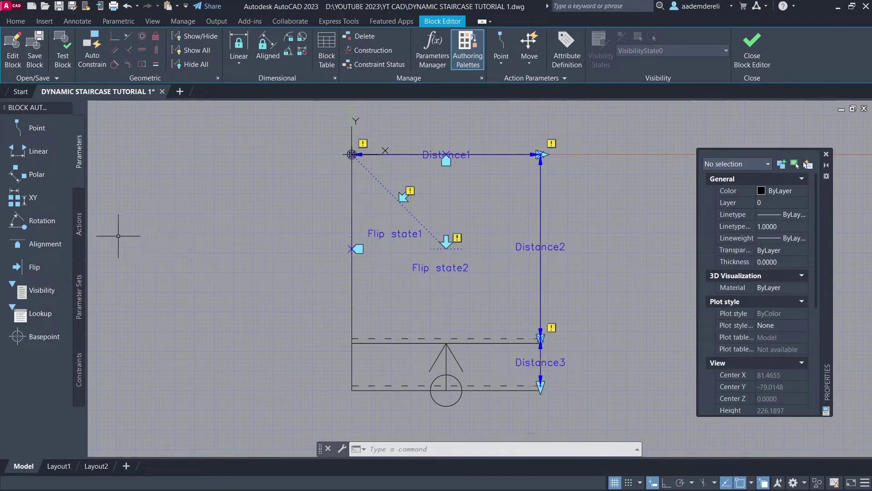
Step: Add a Stretch action on Distance1's right endpoint, framing and selecting the block's right-side lines and parameters
left_click(76, 206)
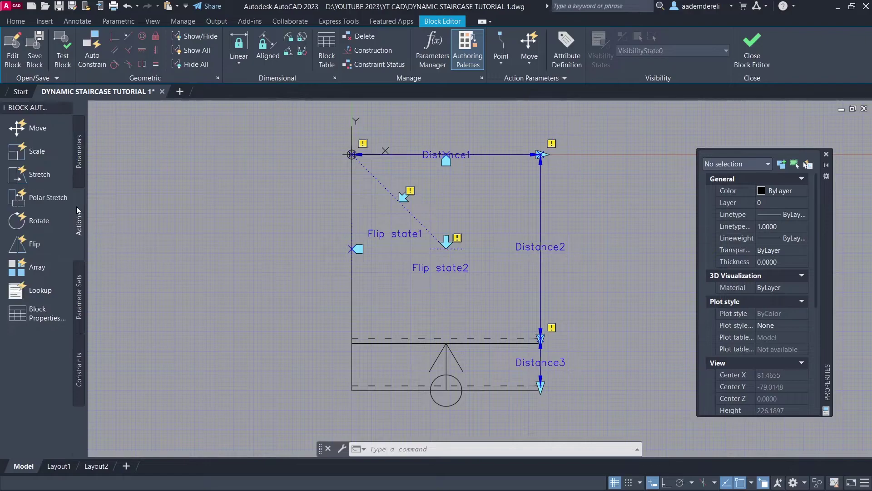
left_click(64, 175)
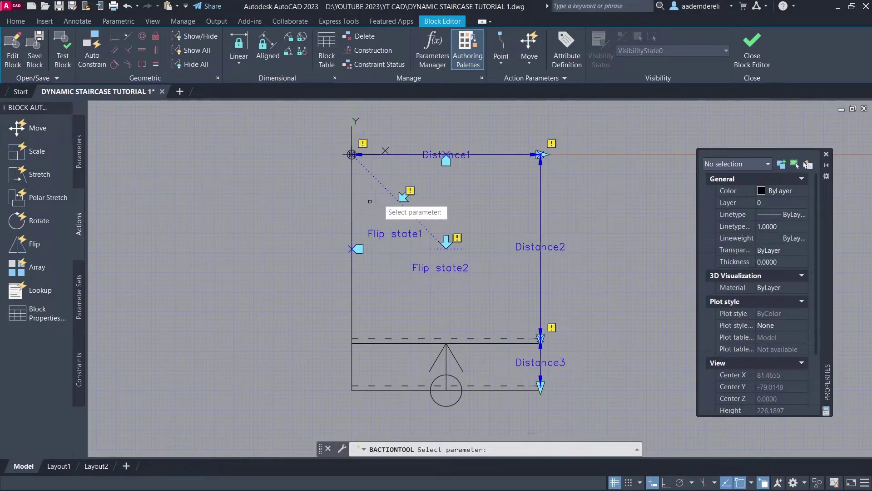
left_click(468, 155)
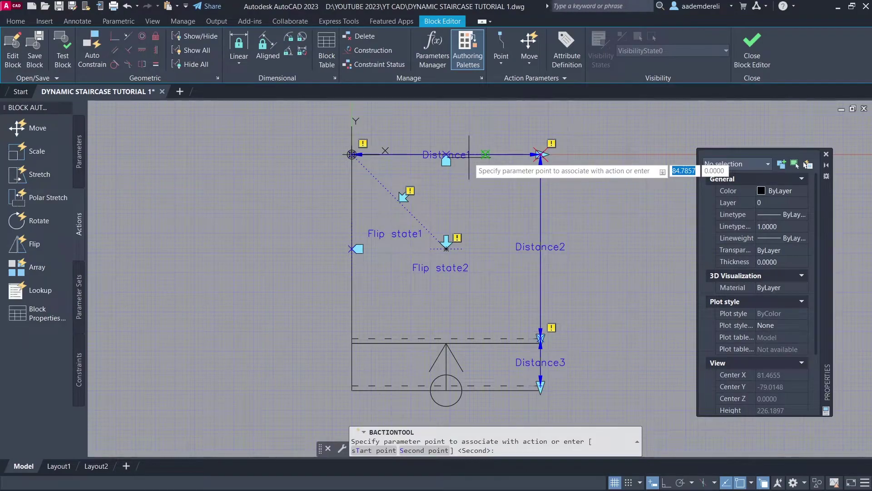
left_click(541, 155)
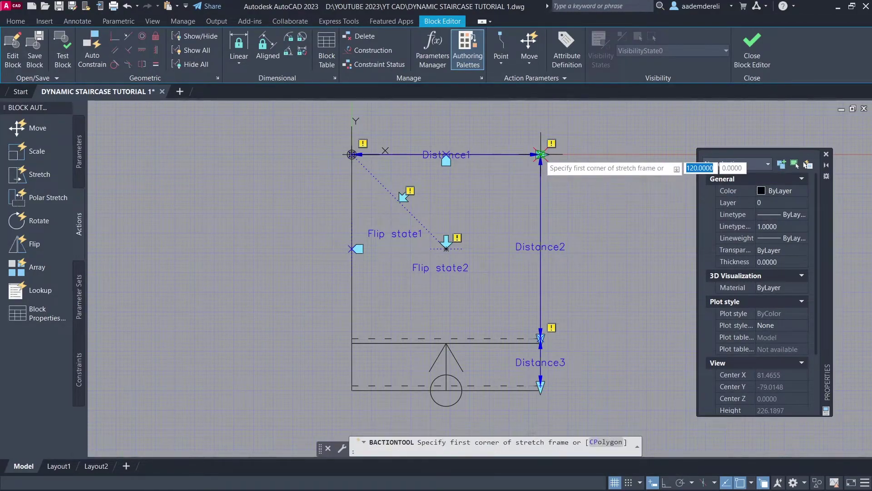
left_click(594, 124)
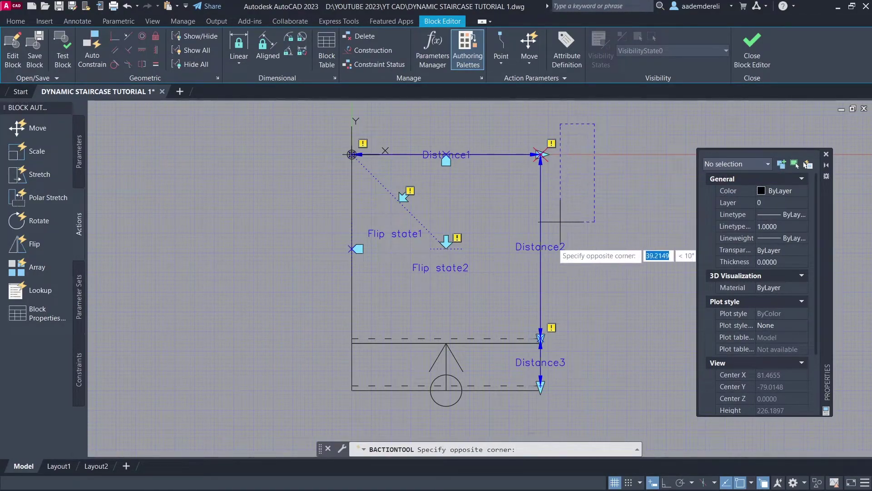
left_click(491, 409)
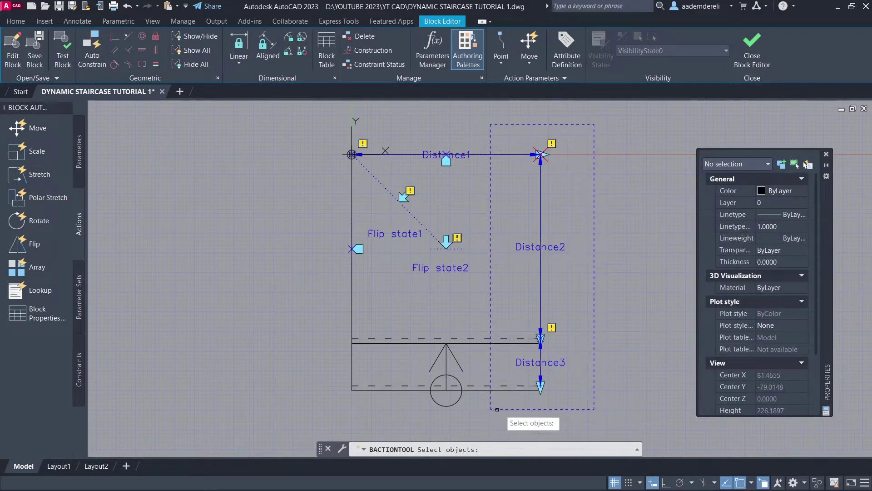
left_click(582, 400)
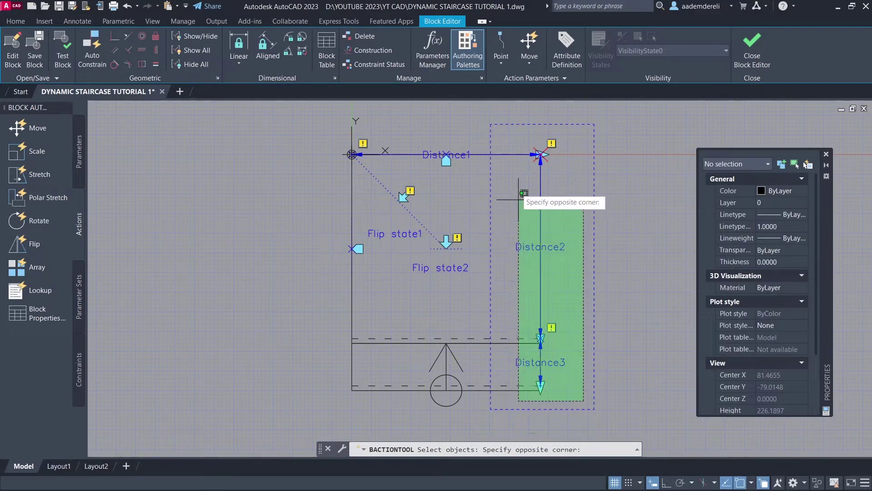
left_click(511, 139)
key("Return")
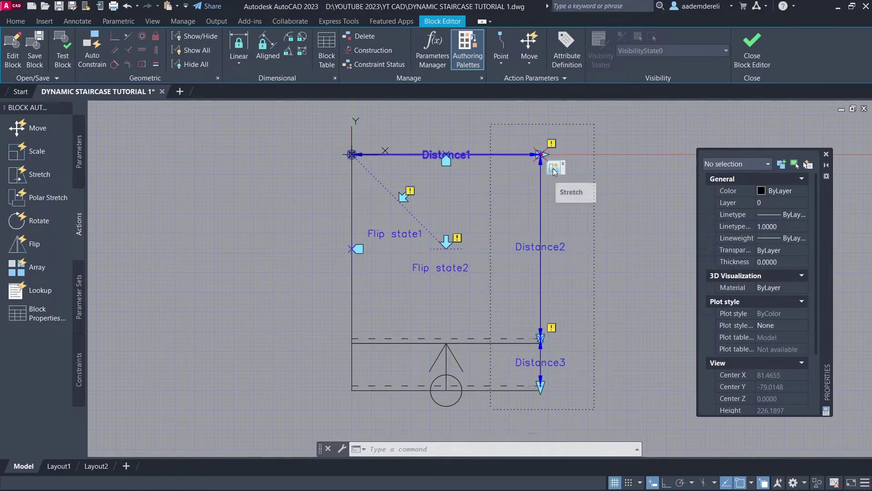
Step: Start another Stretch action on Distance1's endpoint with a frame around the stair's middle
left_click(53, 178)
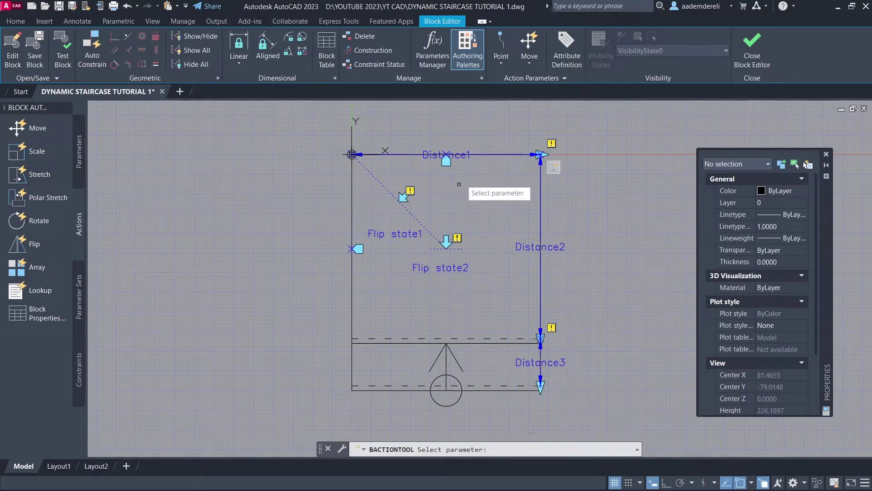
left_click(467, 157)
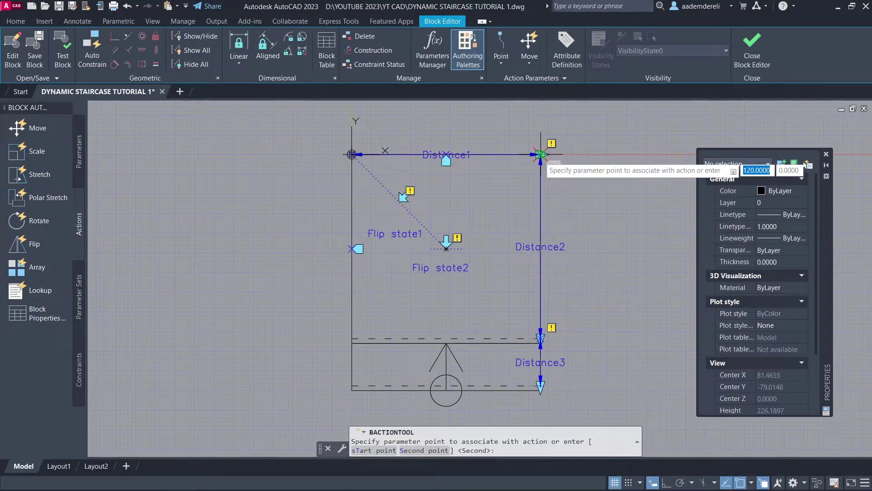
left_click(541, 155)
left_click(513, 126)
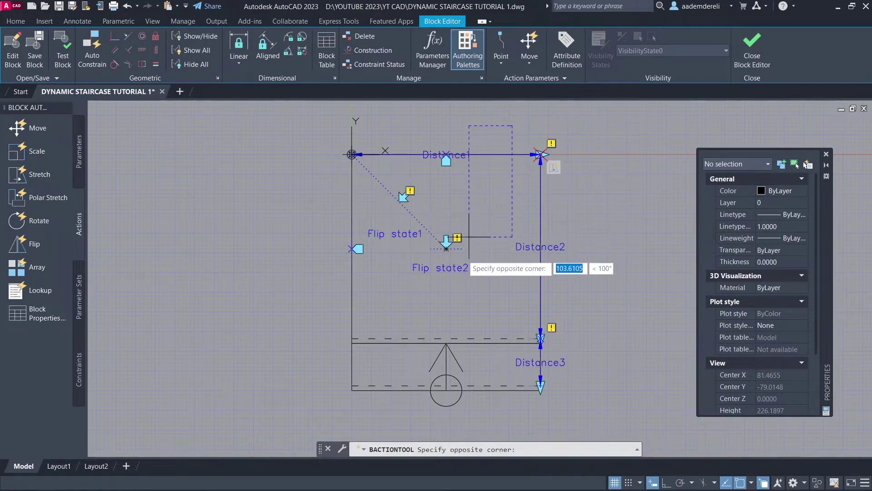
left_click(387, 426)
Step: Select the stair arrow, circle, Flip state2 and Distance1 items to finish the second stretch
left_click(412, 415)
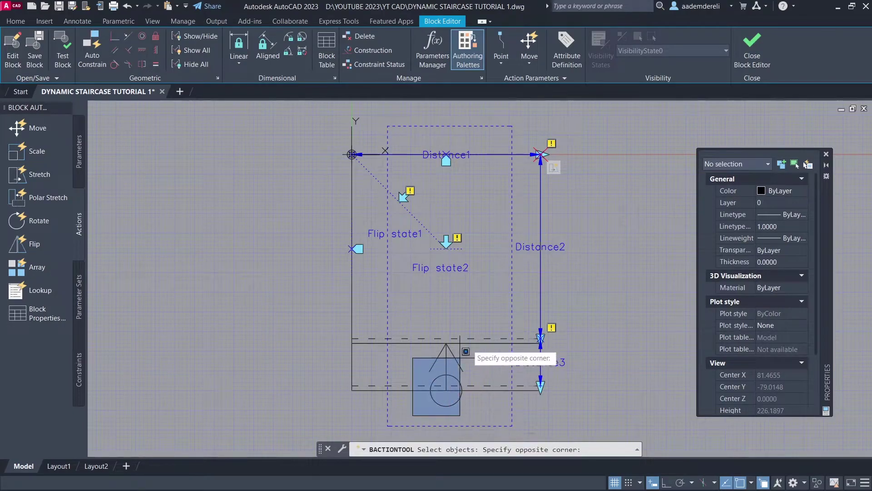
left_click(491, 318)
left_click(469, 291)
left_click(461, 257)
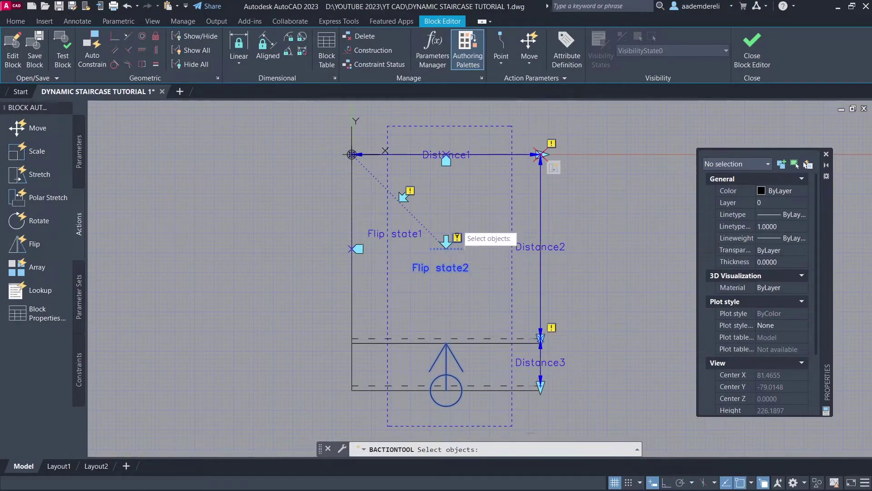
left_click(407, 131)
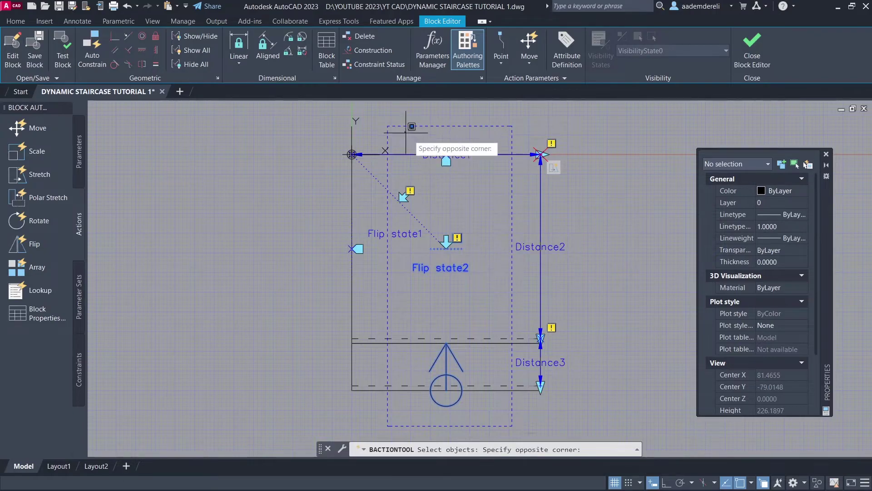
left_click(495, 189)
key("Return")
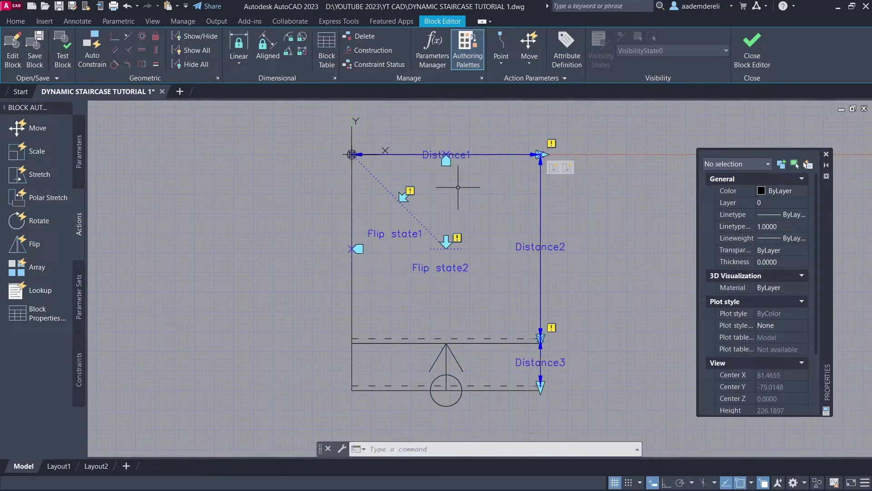
left_click(567, 171)
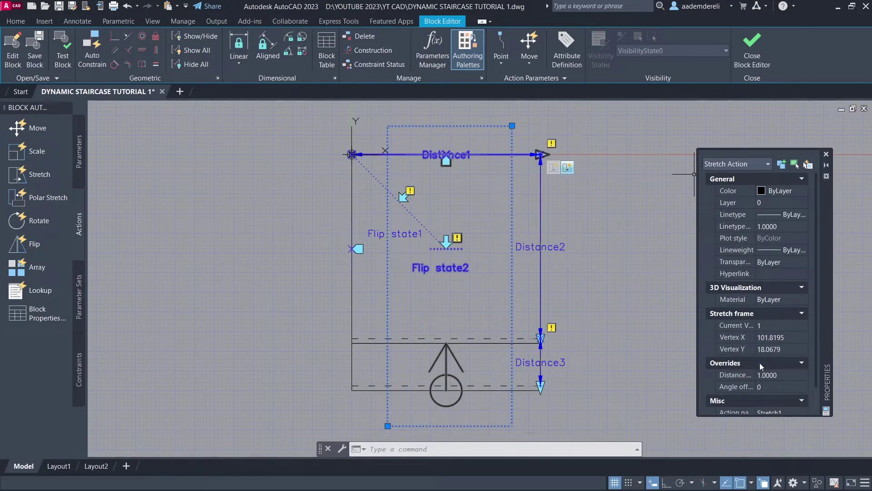
Step: Set the second Distance1 stretch action's distance multiplier override to 0.5
left_click(770, 376)
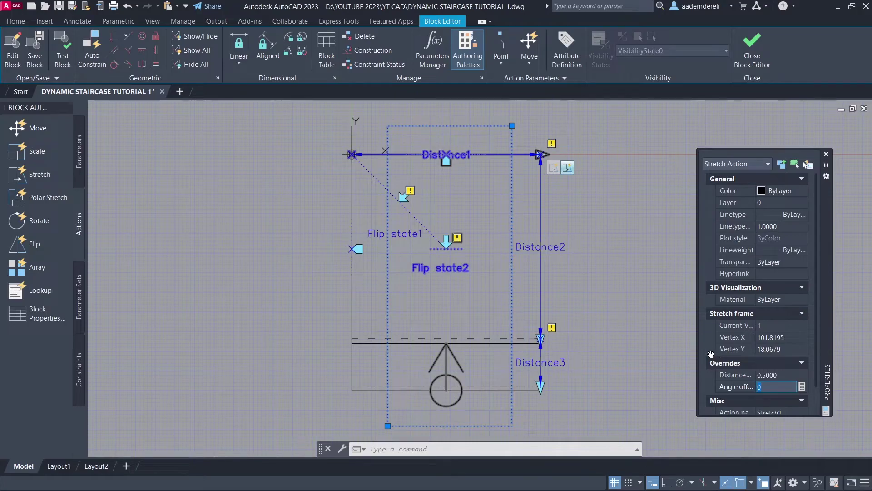
key("Escape")
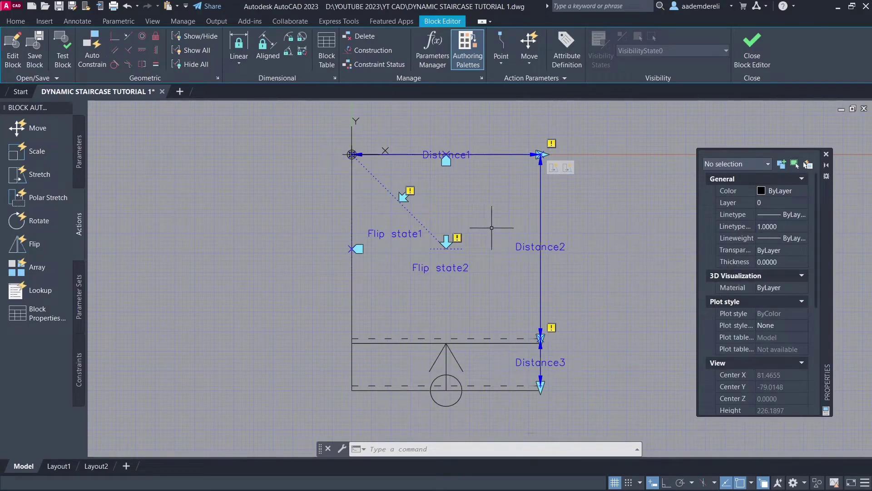
Step: Add a Stretch action on Distance2's lower point, framing and crossing-selecting the bottom stair geometry
left_click(56, 175)
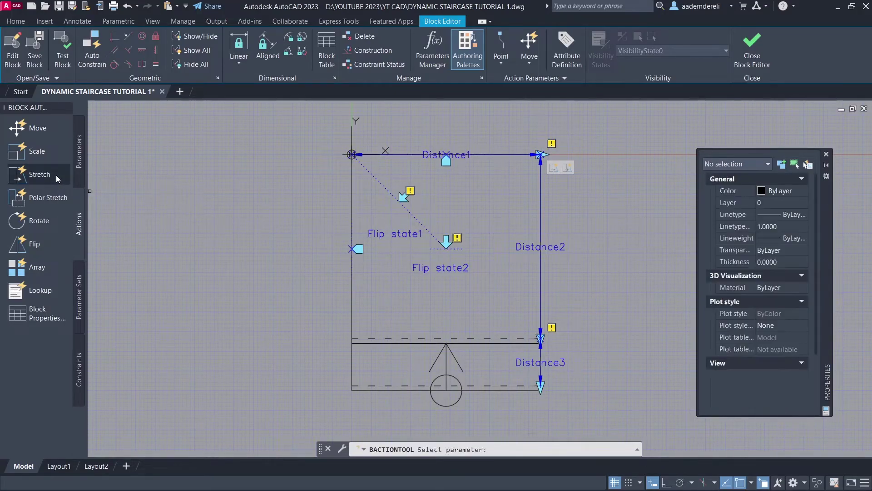
left_click(560, 247)
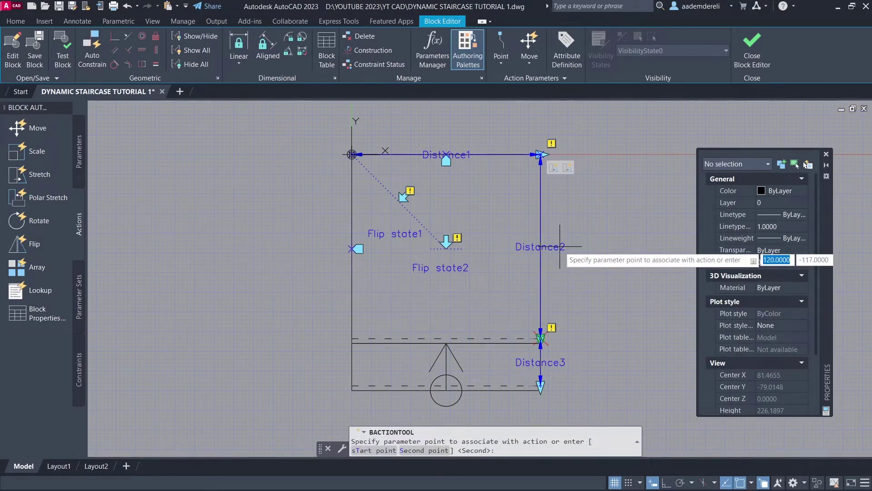
left_click(541, 338)
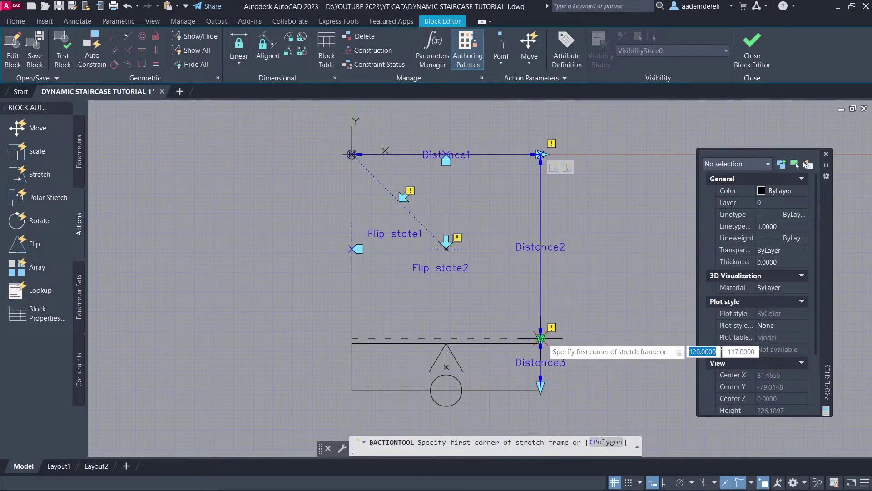
left_click(599, 305)
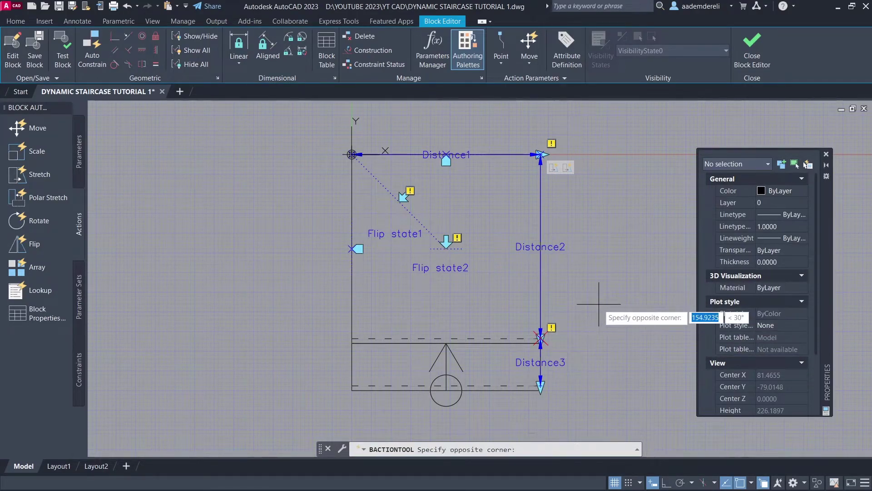
left_click(312, 423)
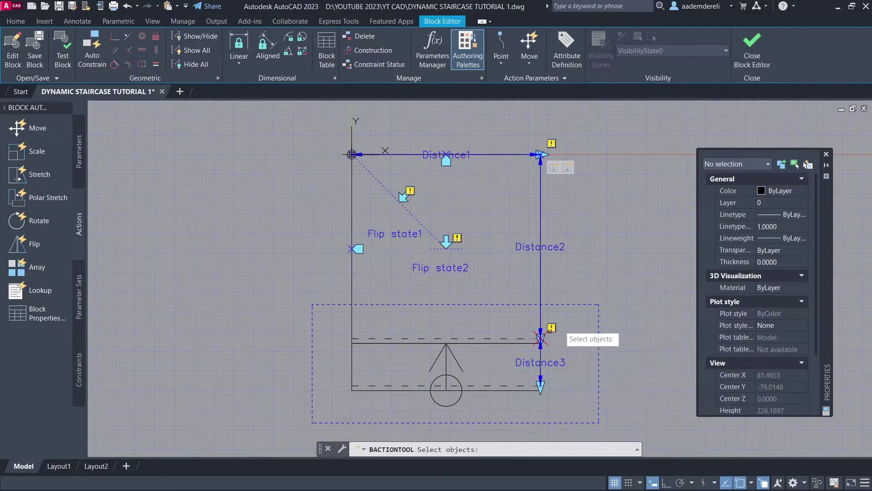
left_click(586, 314)
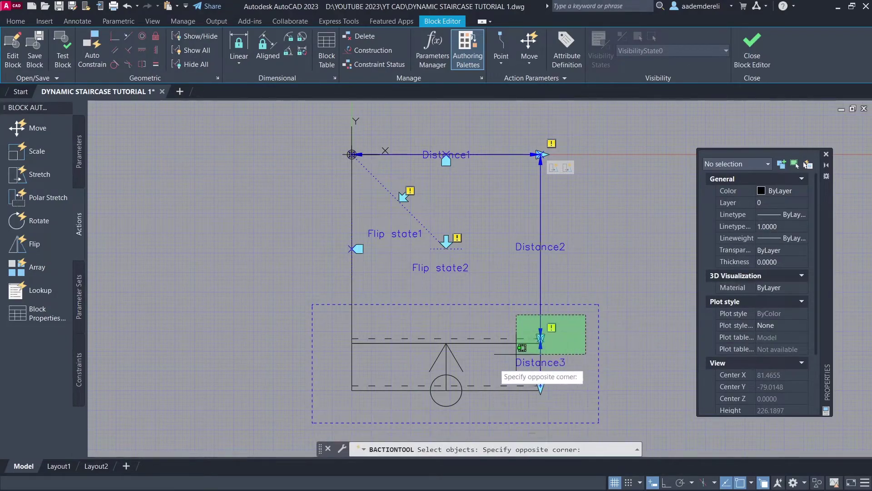
left_click(328, 406)
key("Return")
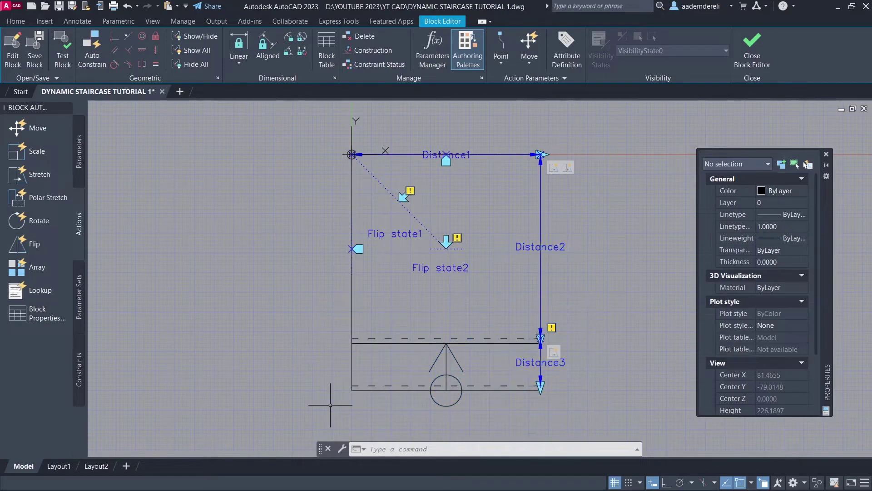
Step: Add another Stretch action on Distance2's lower point, framing and selecting the flip parameters
left_click(56, 175)
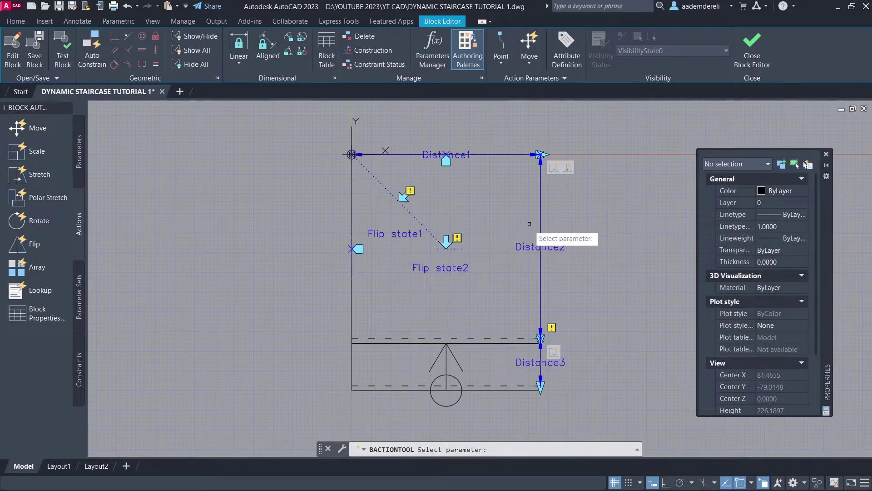
left_click(525, 247)
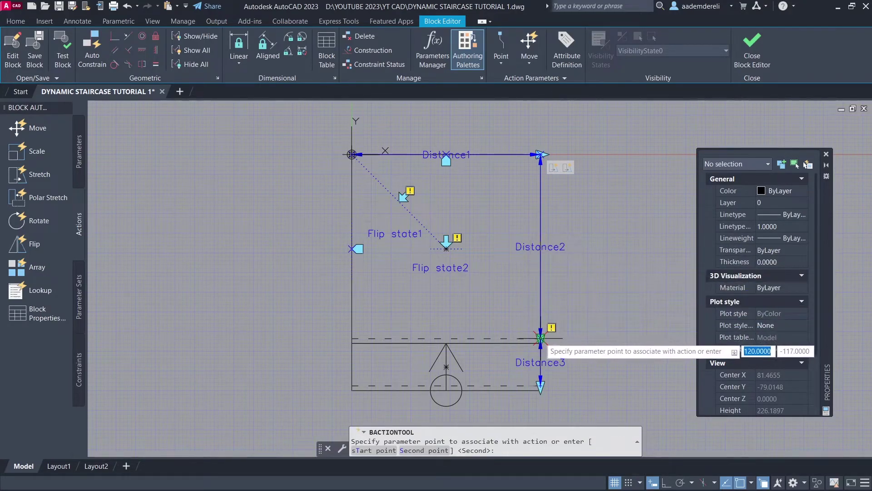
left_click(541, 340)
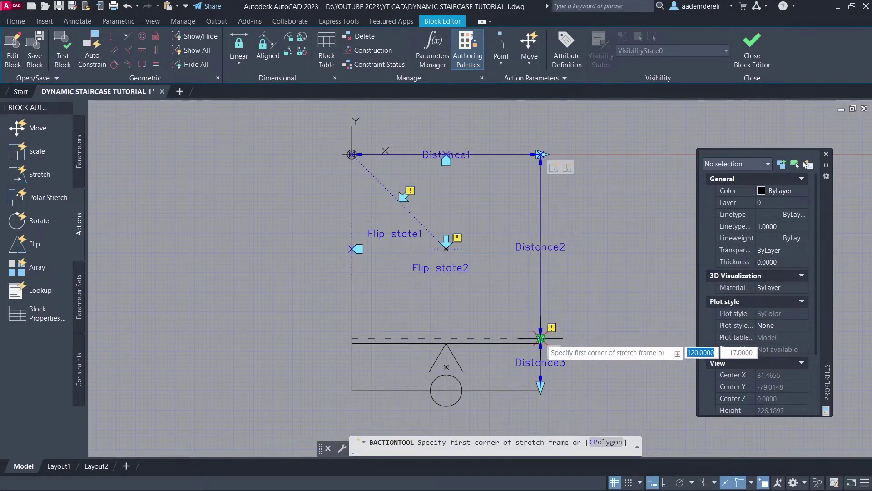
left_click(608, 199)
left_click(301, 303)
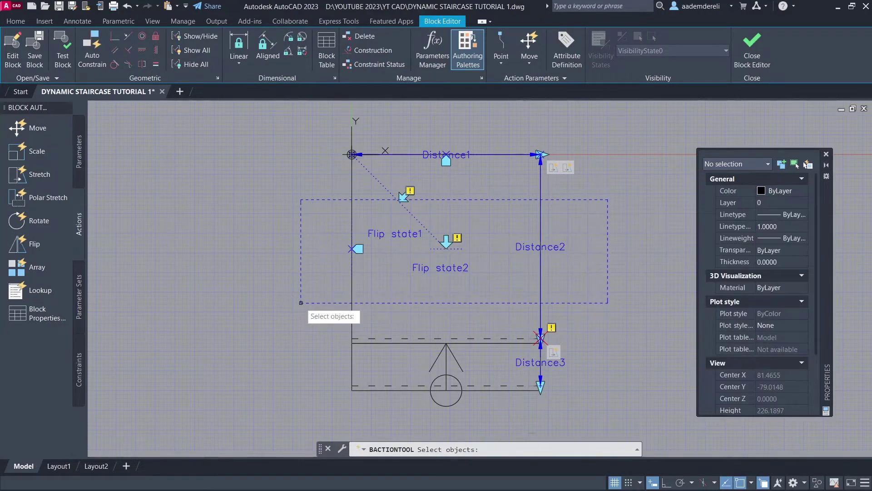
left_click(323, 210)
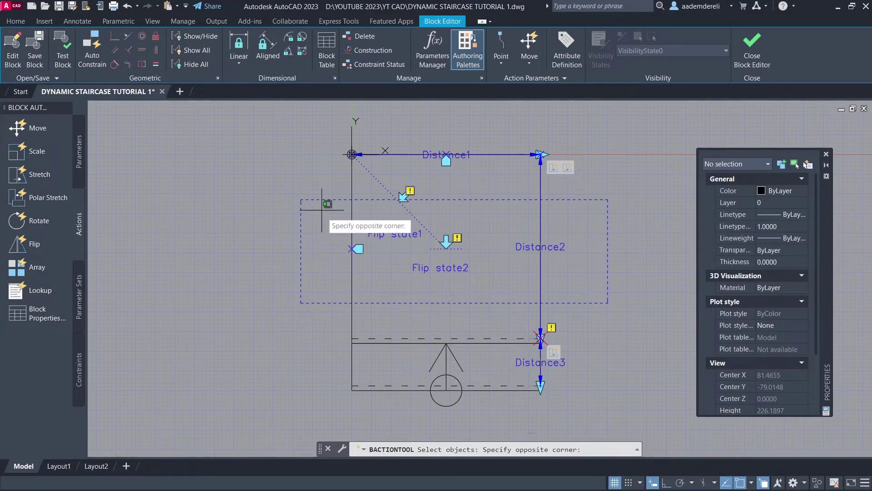
left_click(590, 299)
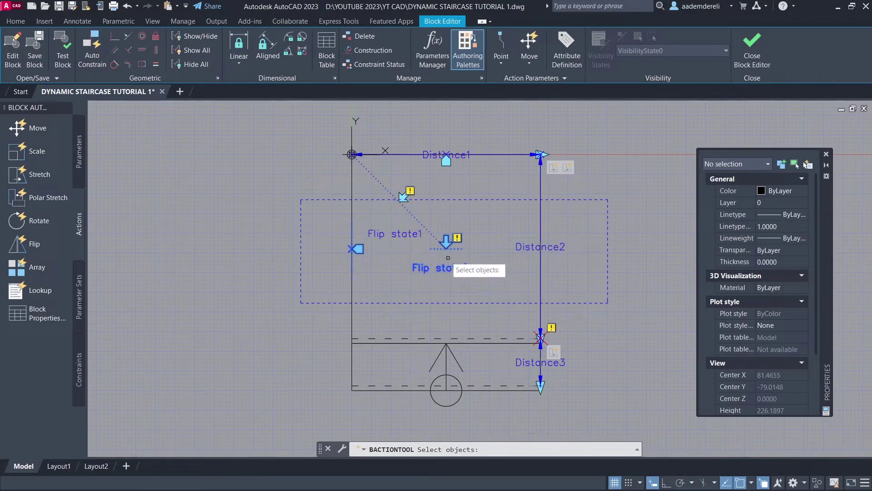
key("Escape")
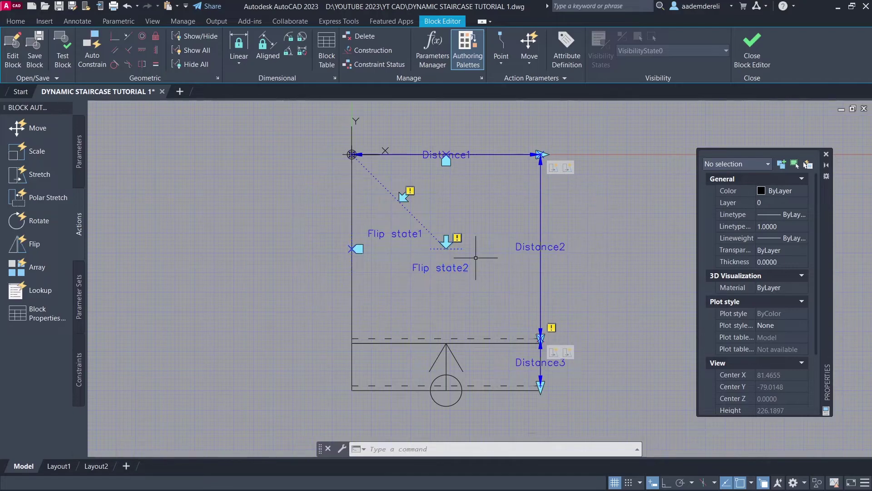
Step: Give this Distance2 stretch action a distance multiplier of 0.5
left_click(570, 354)
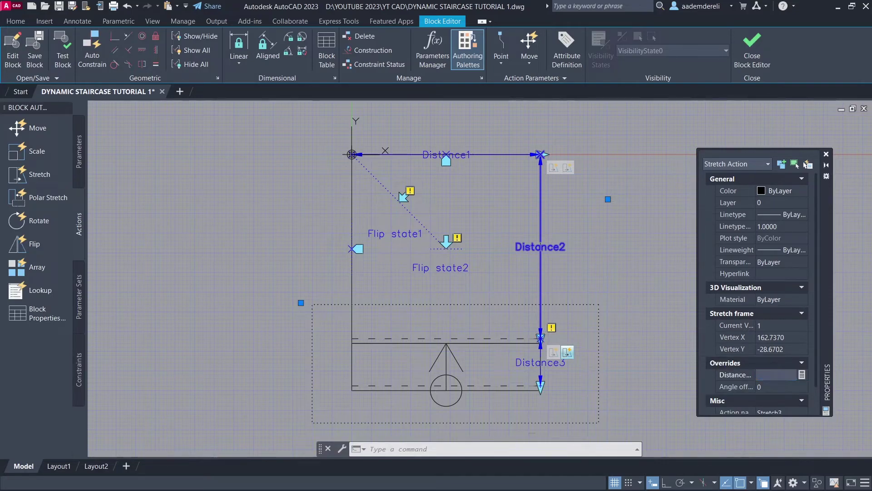
key("Return")
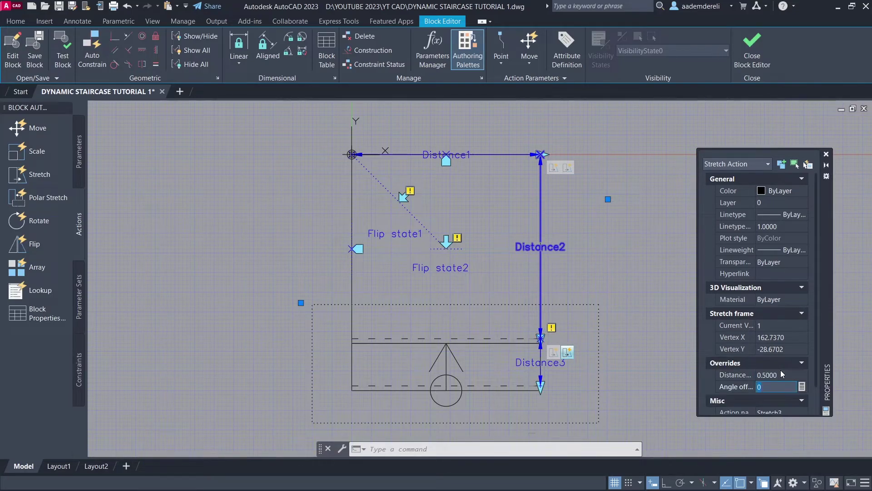
key("Escape")
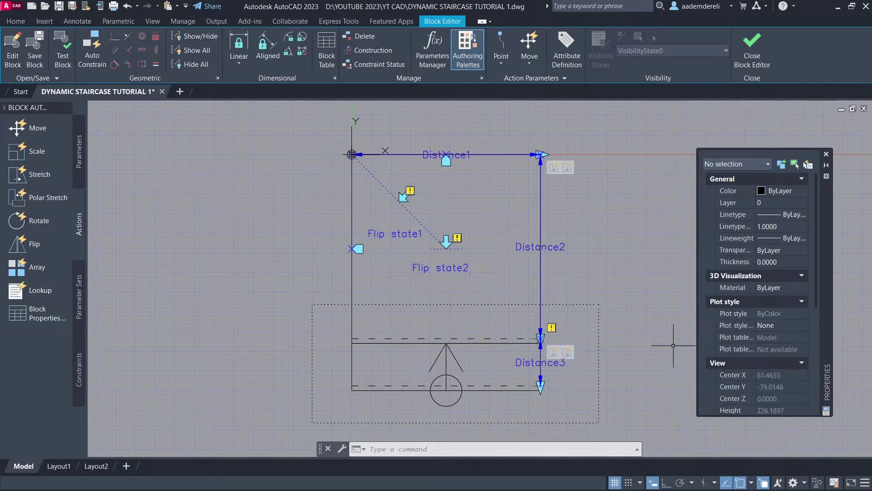
Step: Add an Array action on Distance3 for the bottom step lines with 30 column spacing
left_click(56, 270)
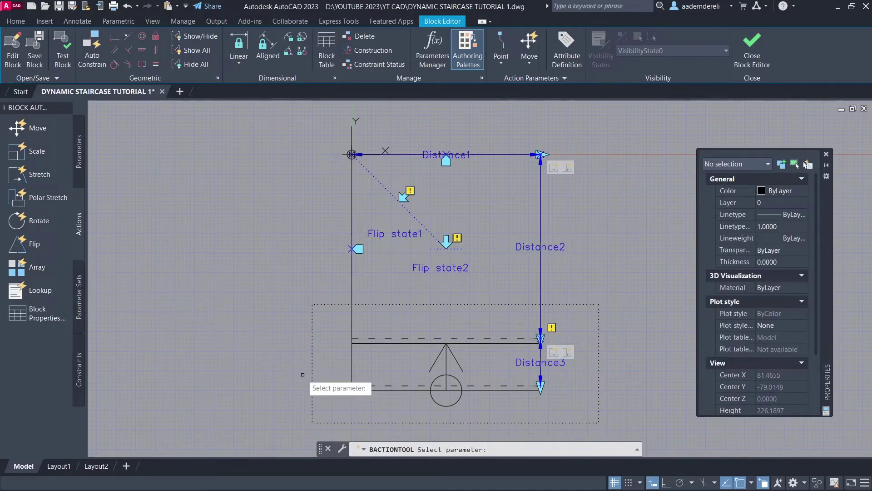
left_click(541, 376)
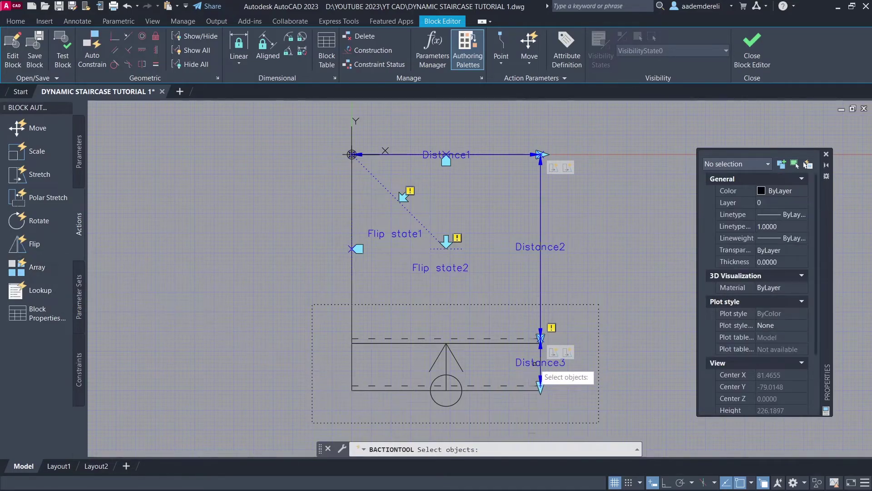
left_click(508, 376)
left_click(491, 403)
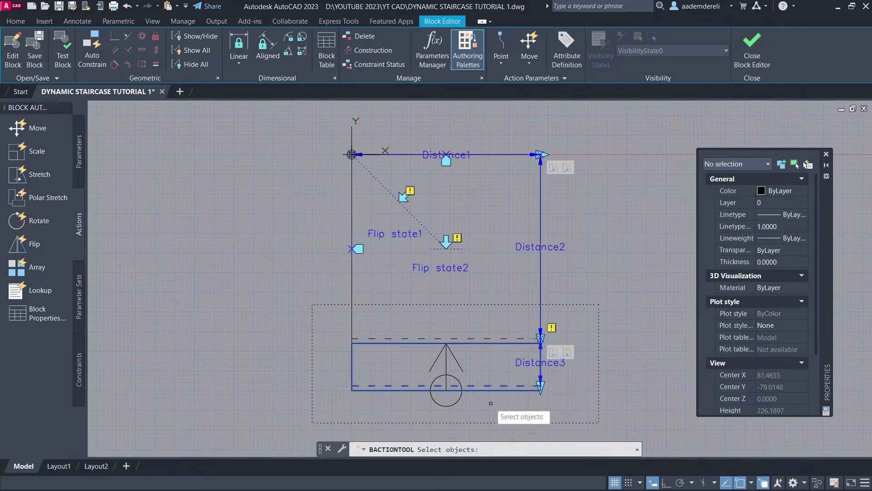
key("Return")
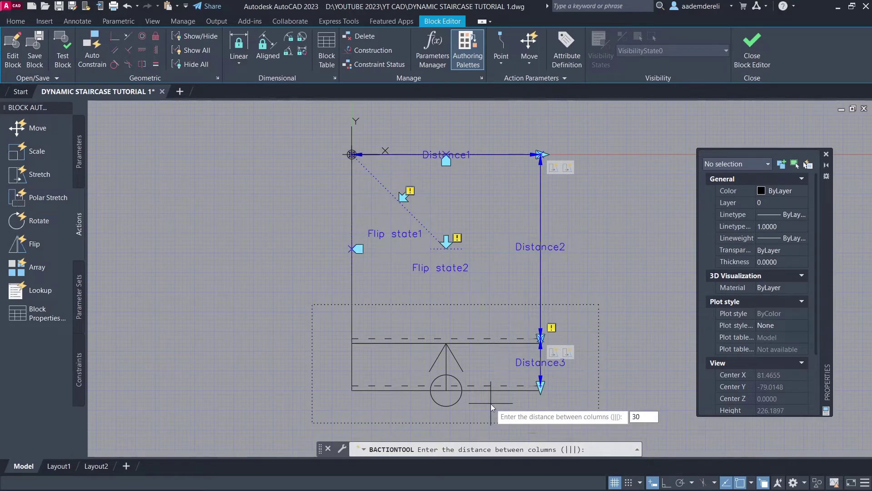
key("Return")
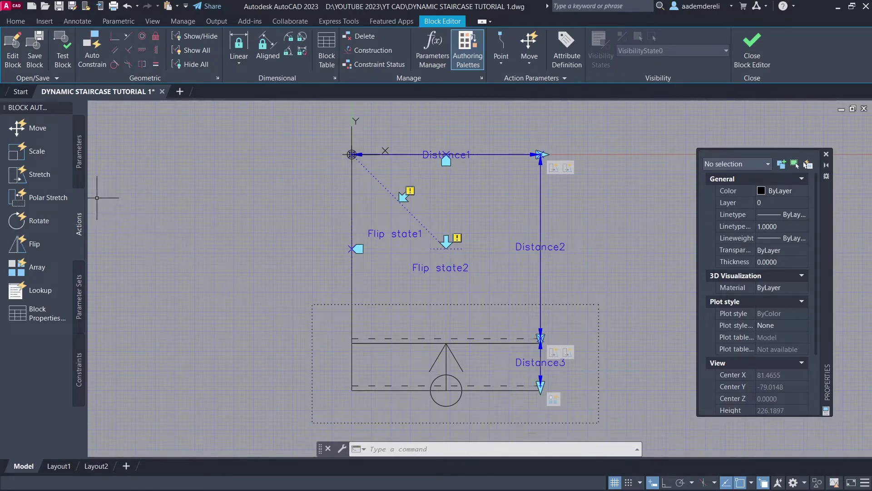
Step: Add a Stretch action on Distance3's bottom point that moves the circle and its line
left_click(62, 176)
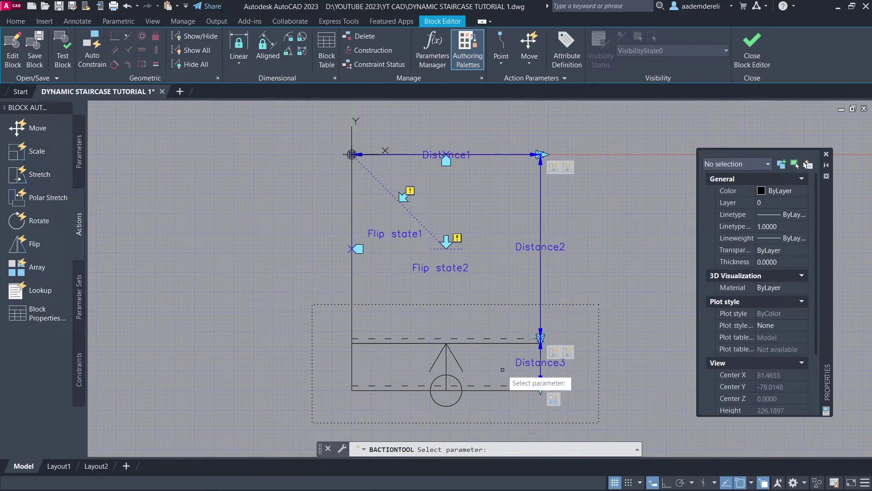
left_click(540, 370)
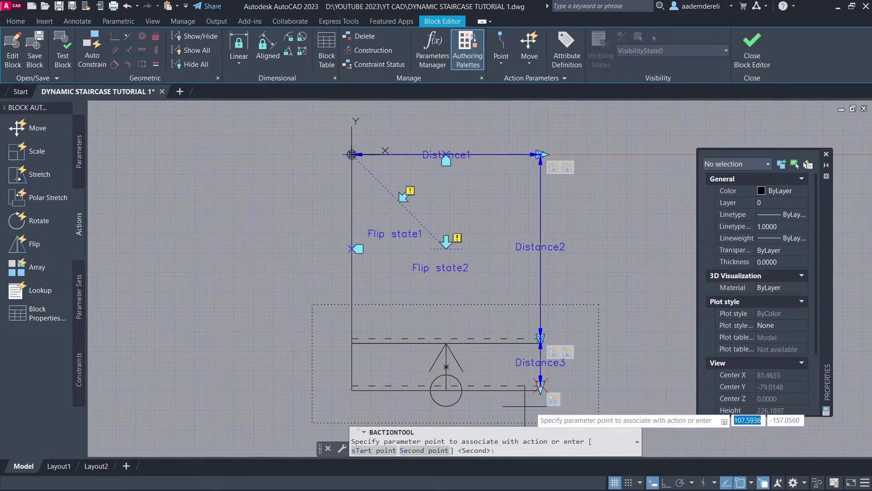
left_click(541, 386)
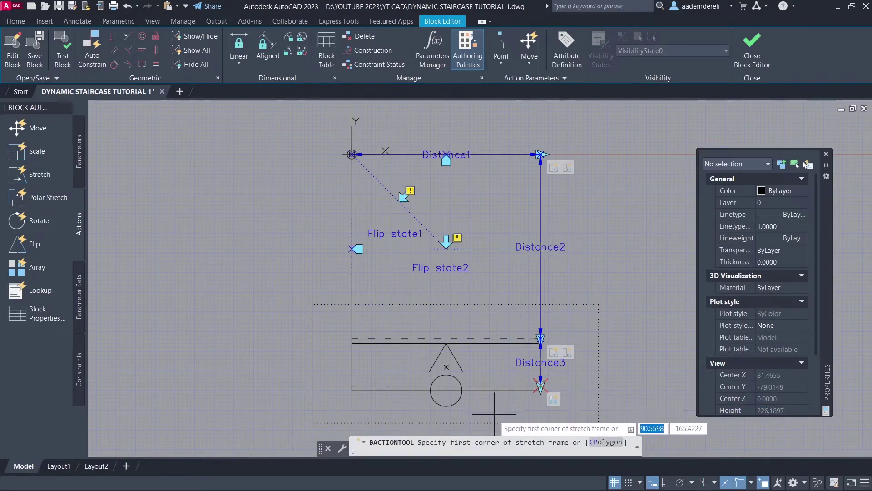
left_click(494, 415)
left_click(405, 354)
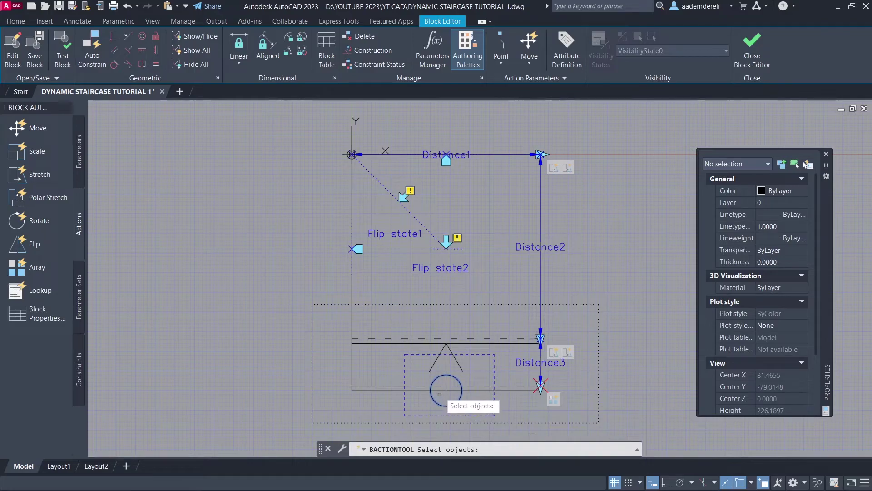
left_click(445, 382)
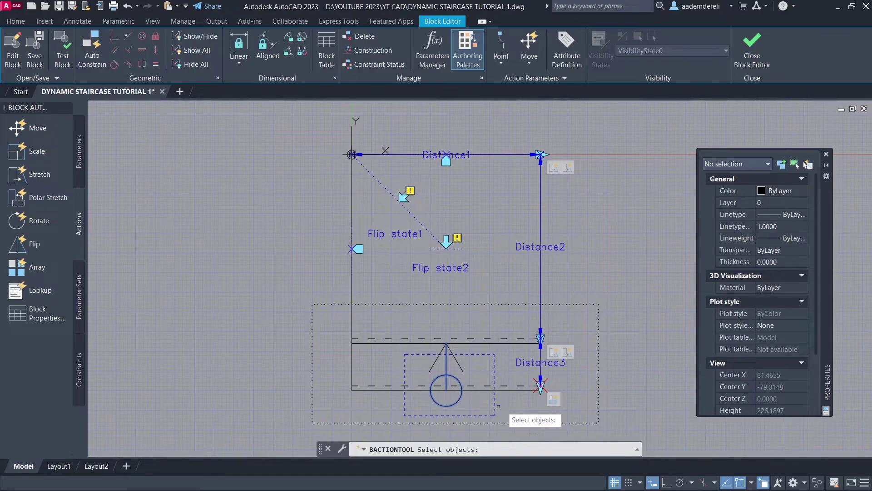
key("Return")
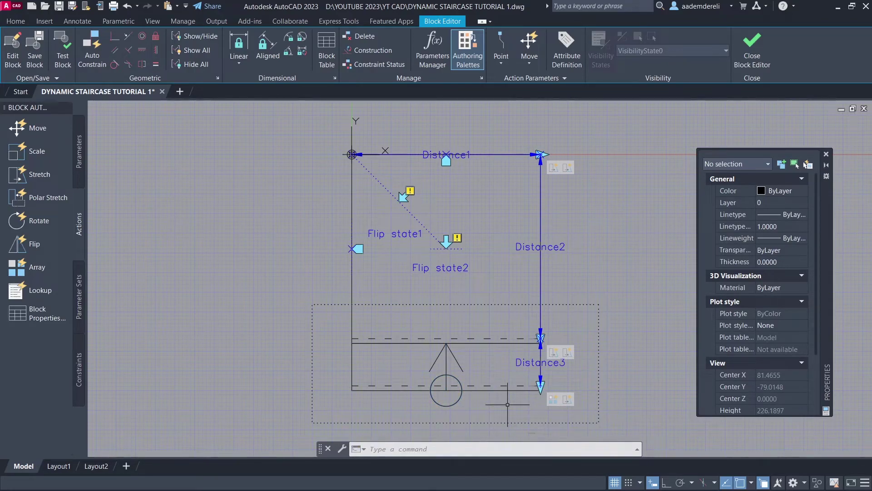
Step: Add a Flip action for Flip state2 on the crossing-selected stair geometry
left_click(57, 246)
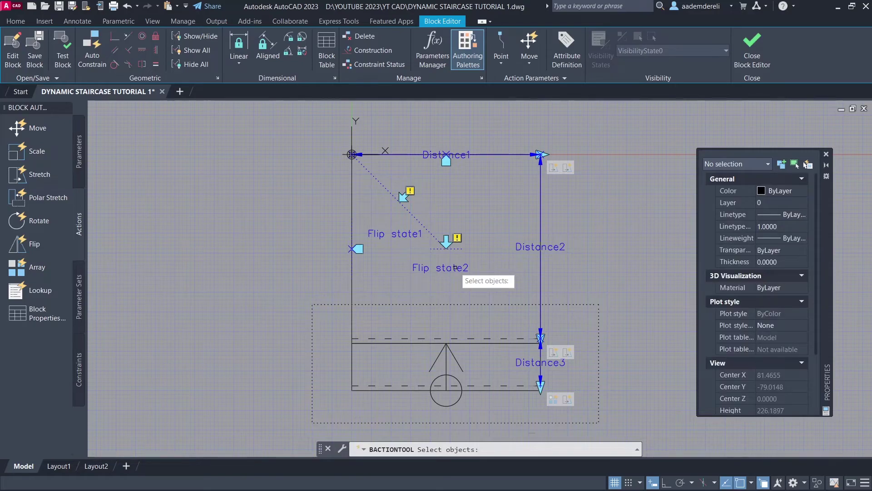
left_click(620, 120)
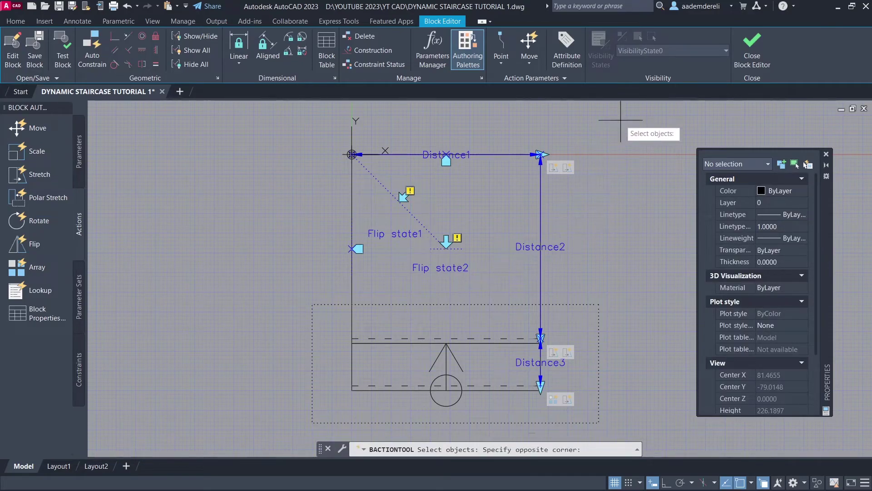
left_click(267, 404)
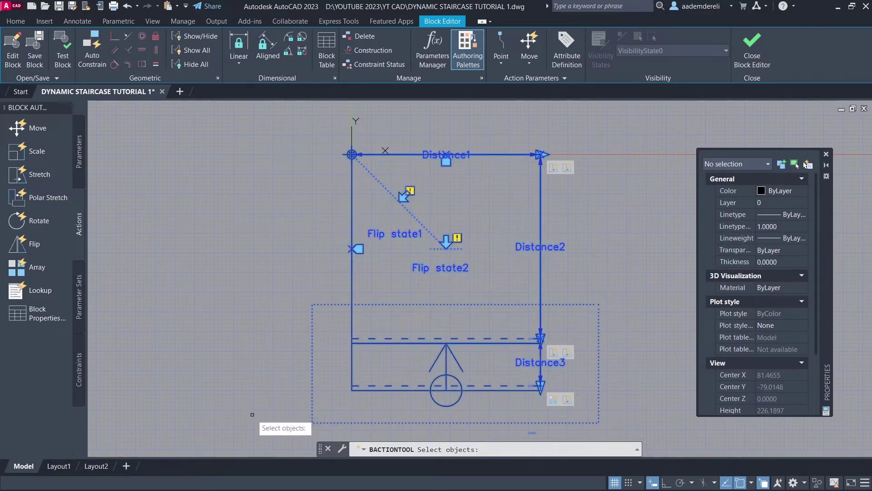
key("Return")
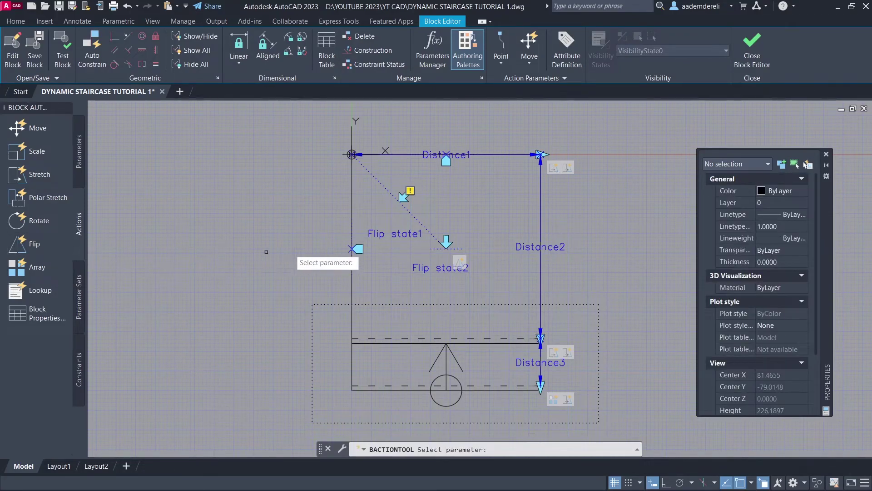
Step: Add a Flip action for Flip state1, crossing-selecting all the stair geometry
left_click(404, 235)
left_click(611, 120)
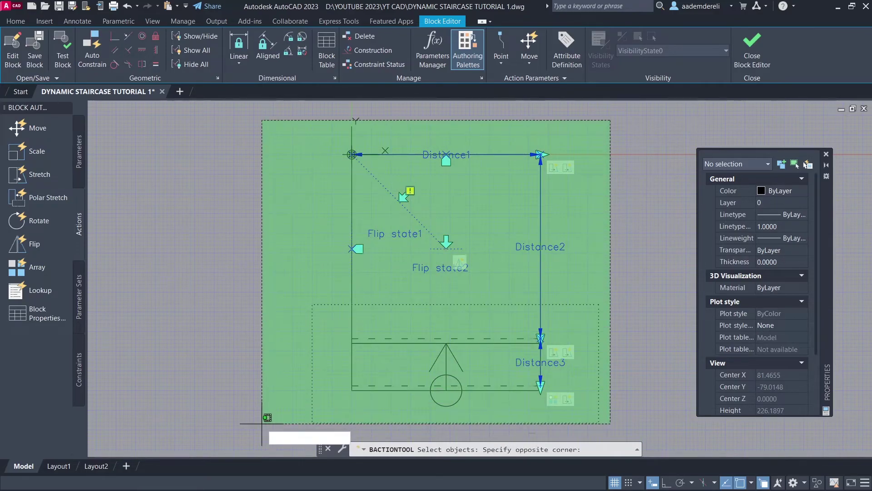
left_click(263, 422)
key("Return")
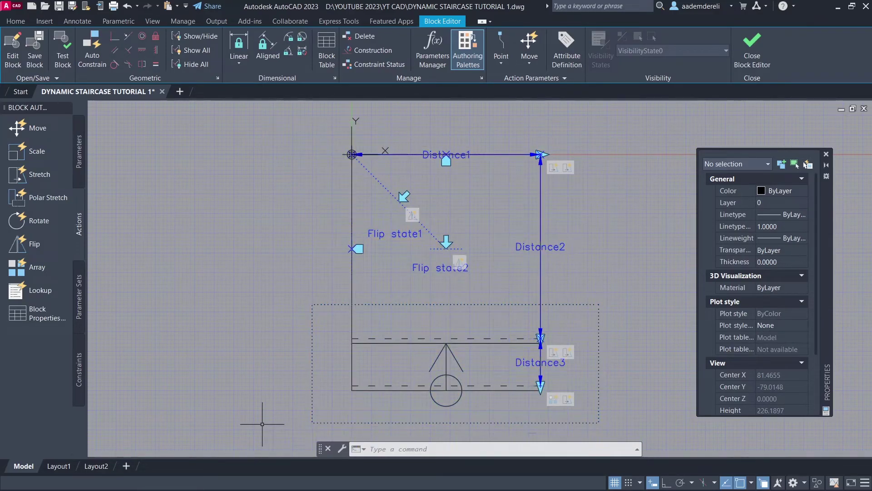
Step: Save the staircase block, then select it in model space and pull its array grip down to add treads
left_click(752, 50)
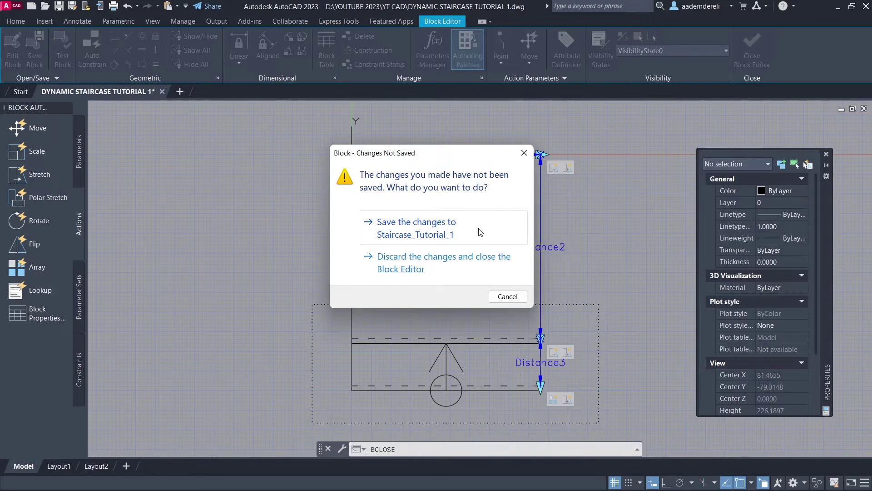
left_click(480, 232)
middle_click_drag(534, 263, 504, 218)
left_click(476, 233)
left_click(429, 275)
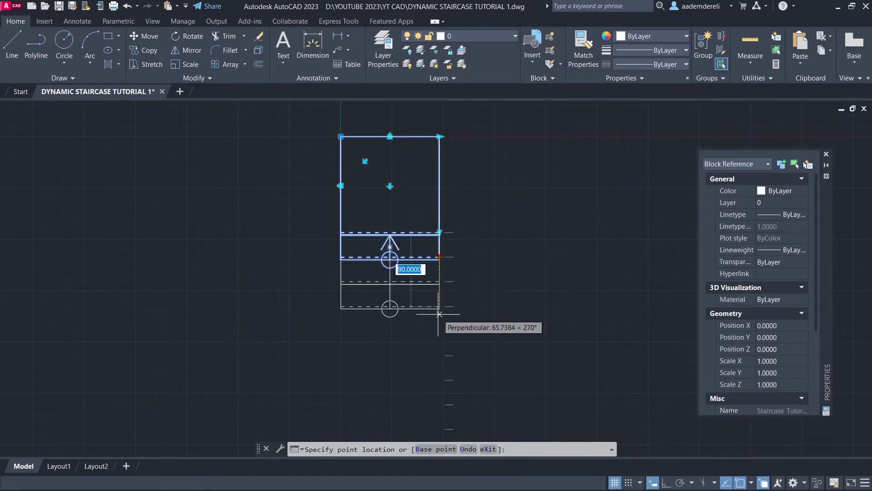
left_click(440, 422)
Step: Widen the staircase by moving its width stretch point to the right twice
middle_click_drag(463, 323, 461, 311)
left_click(440, 127)
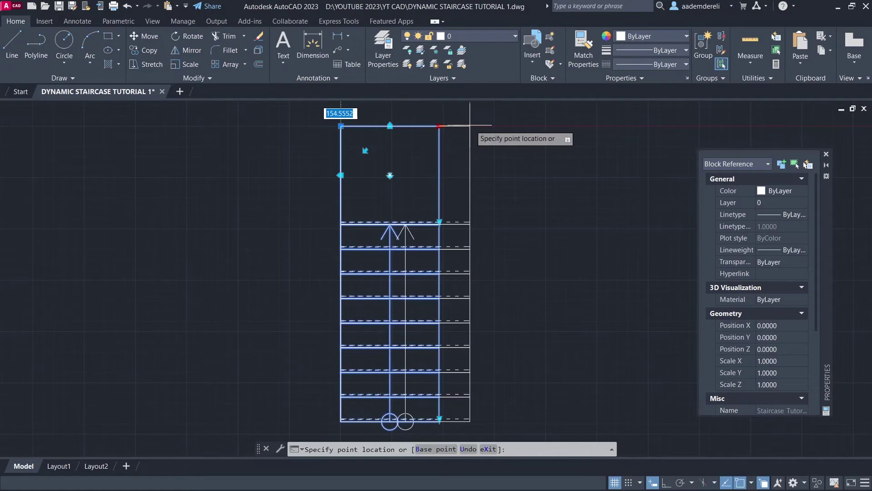
left_click(489, 139)
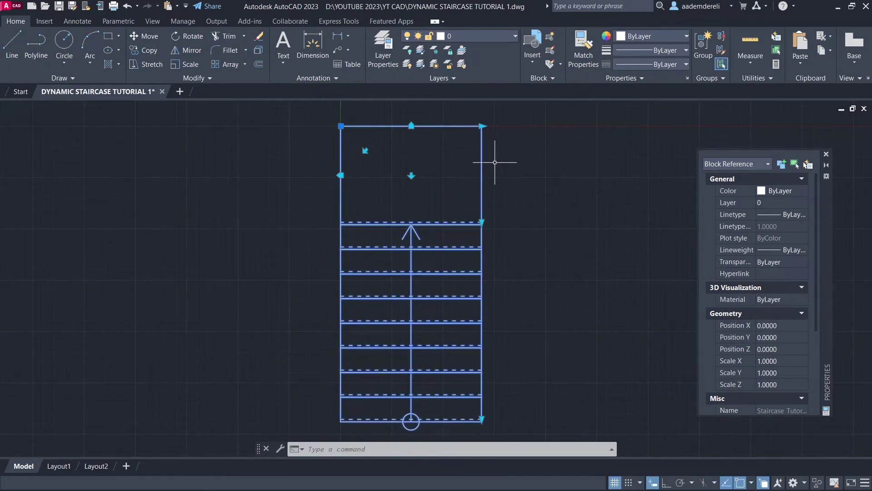
left_click(483, 127)
left_click(498, 142)
middle_click_drag(481, 223, 442, 218)
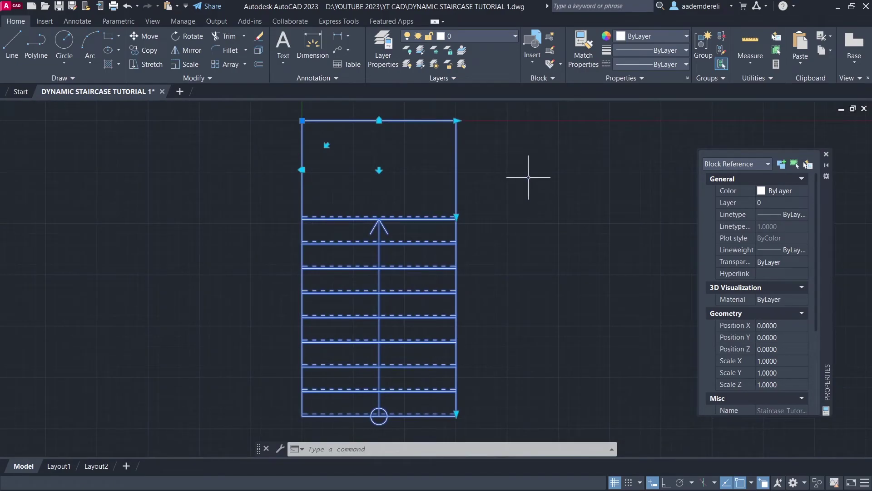
type("p")
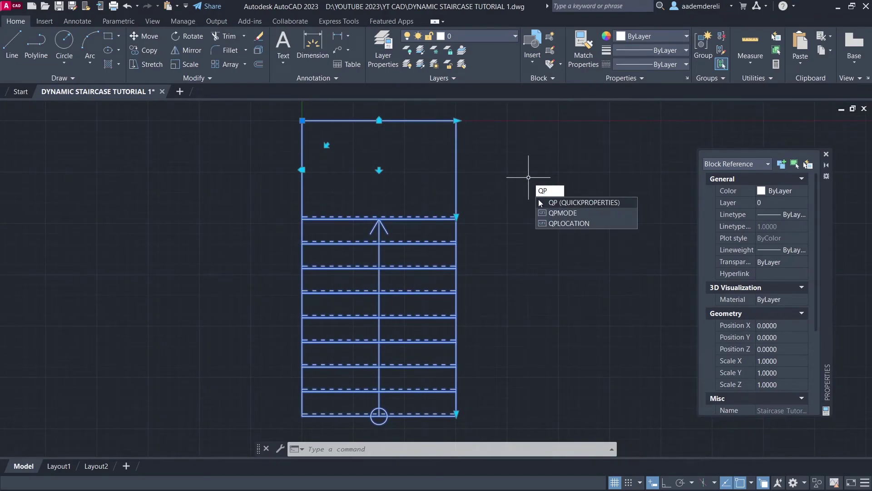
Step: In Quick Properties, set the staircase block's Distance1 and Distance2 both to 130
left_click(629, 203)
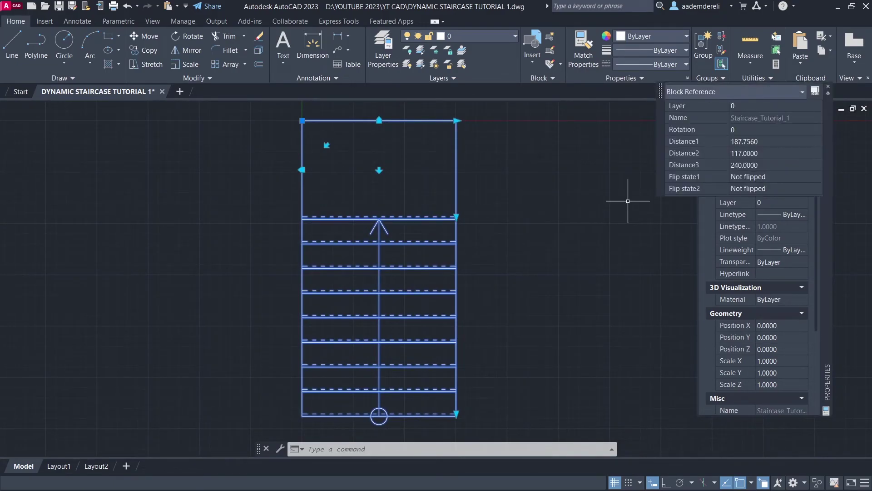
left_click_drag(660, 162, 495, 235)
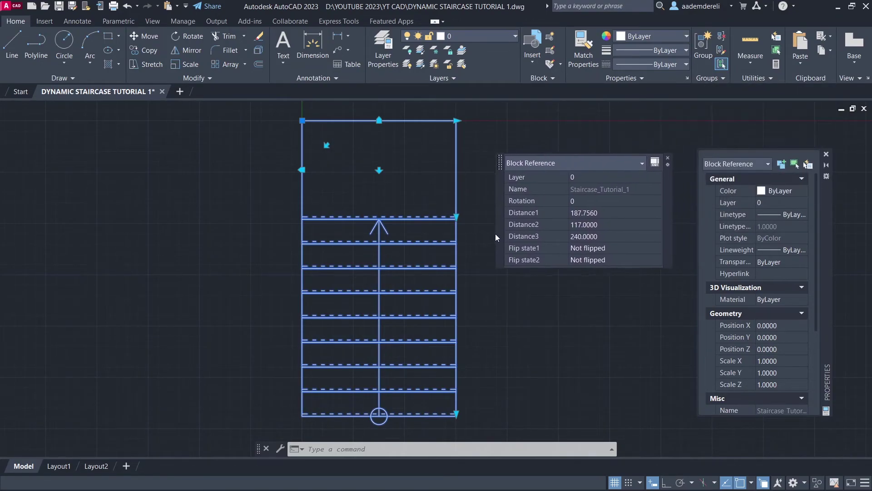
left_click(573, 215)
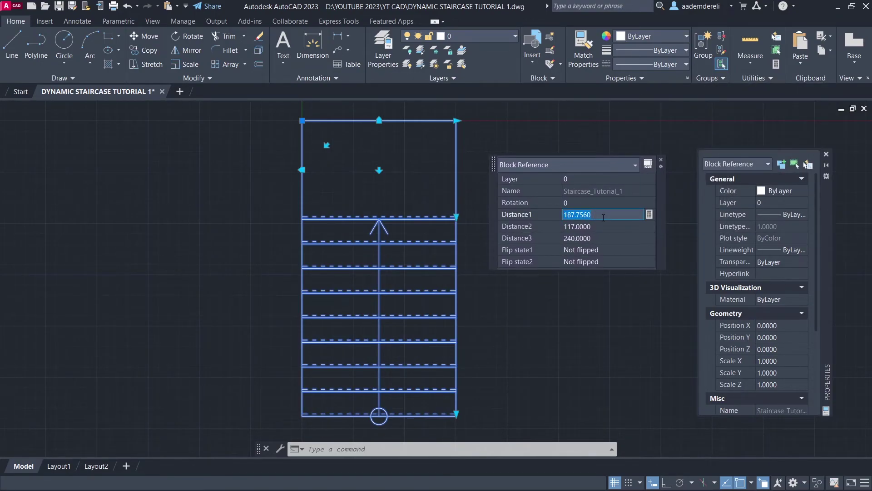
key("Tab")
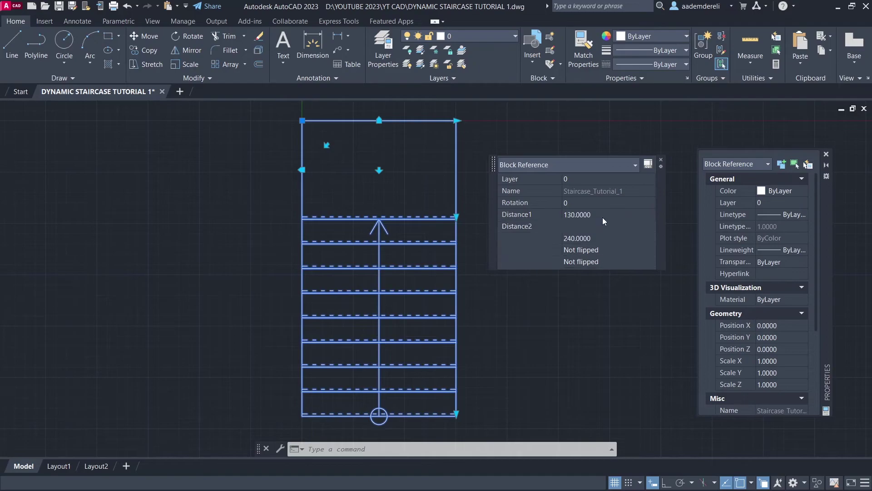
type("130")
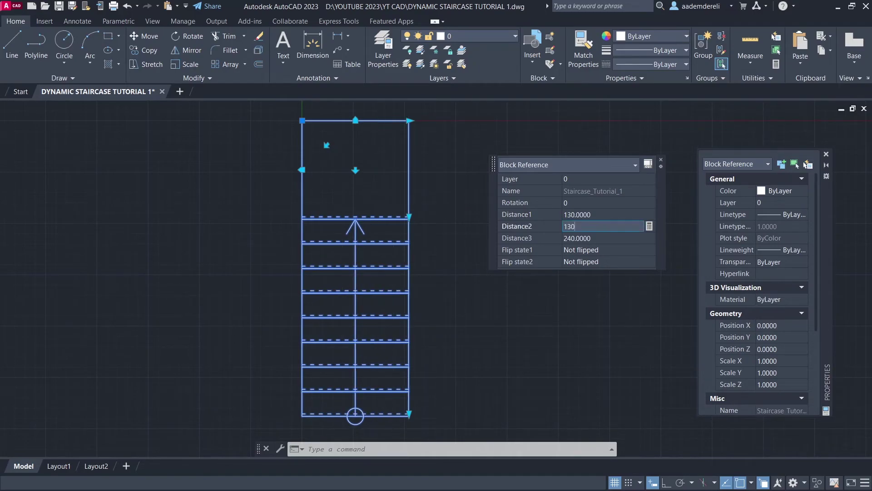
left_click(606, 235)
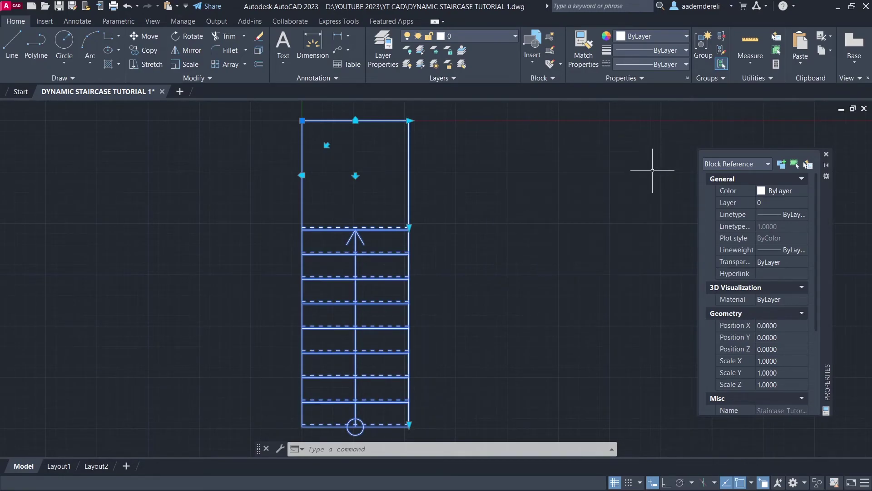
key("Escape")
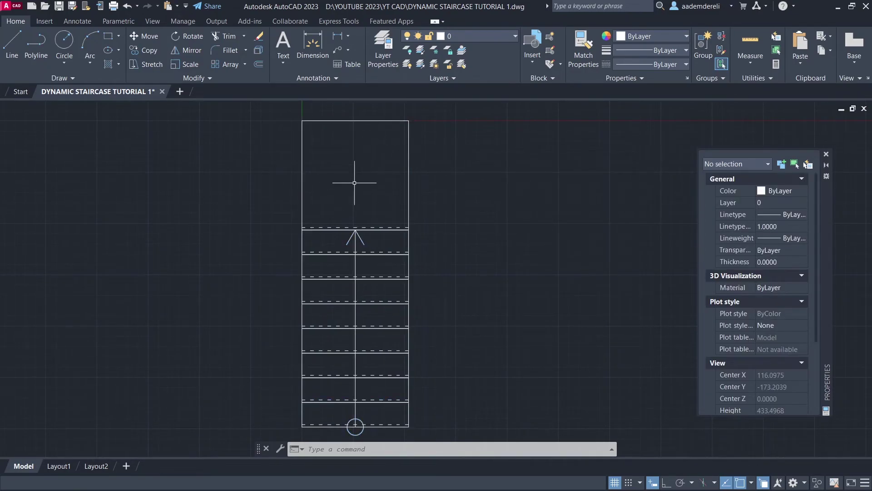
Step: Draw a three-point V-shaped wall polyline beside the staircase with PLINE
mouse_move(480, 181)
middle_mouse_down()
mouse_move(468, 179)
mouse_move(377, 235)
middle_mouse_up()
scroll(449, 189, "down", 3)
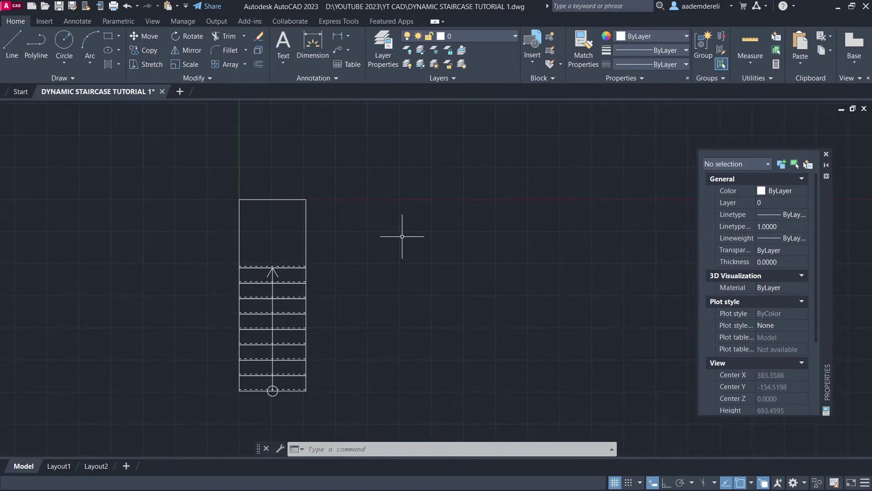
type("pl")
key("Return")
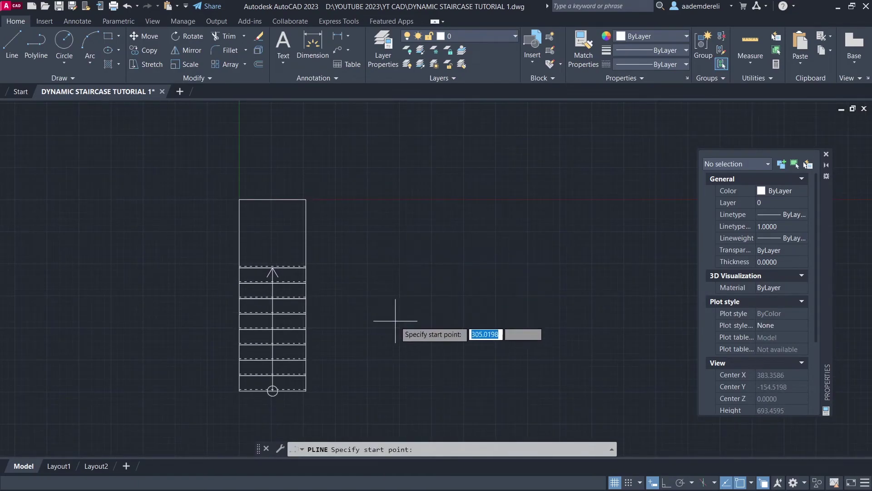
left_click(389, 360)
left_click(538, 212)
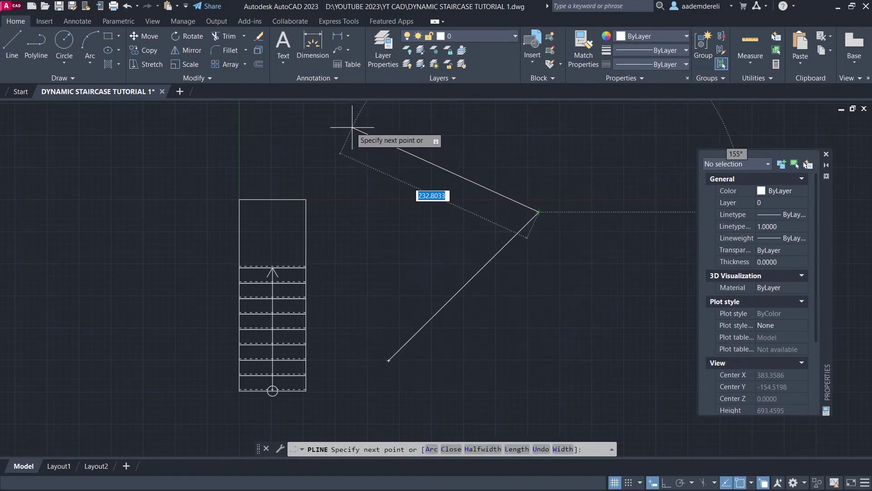
left_click(339, 120)
key("Return")
Step: Select the wall polyline and adjust its upper end point
middle_click_drag(368, 216, 419, 238)
left_click(463, 133)
left_click(399, 156)
left_click(390, 142)
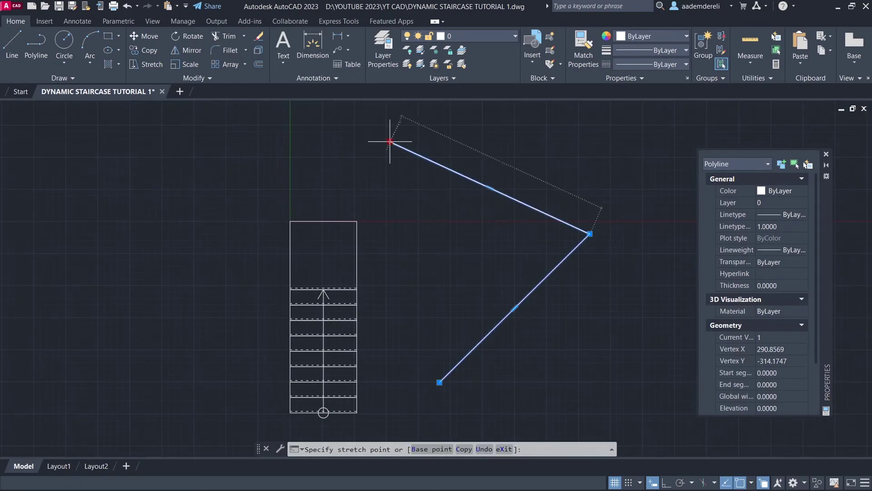
key("Escape")
key("Escape")
Step: Align the staircase block along the angled wall and position it against the wall
left_click(381, 254)
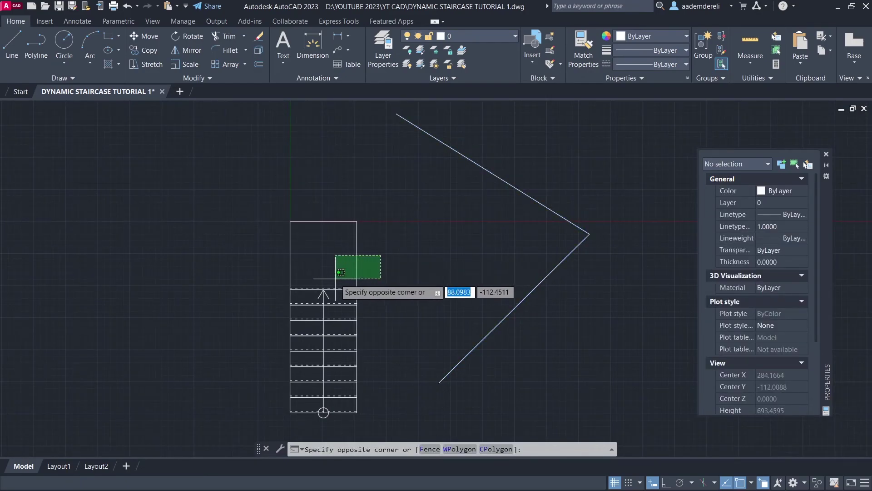
left_click(334, 282)
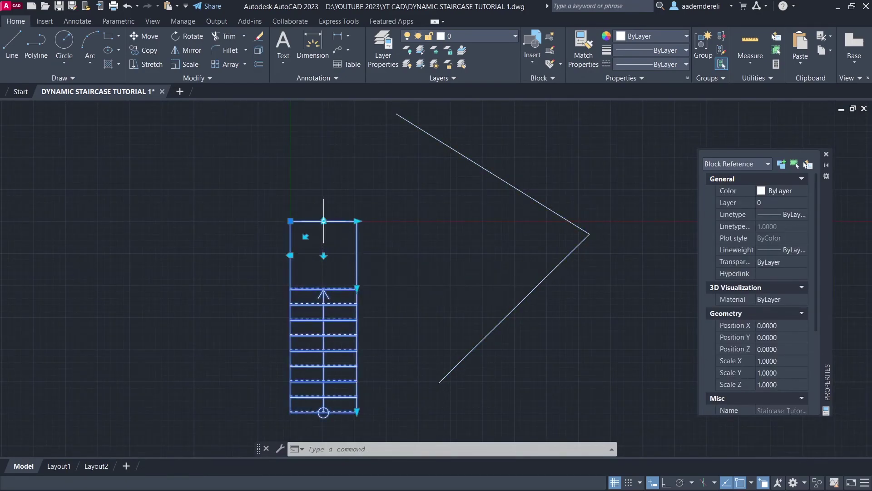
left_click(323, 221)
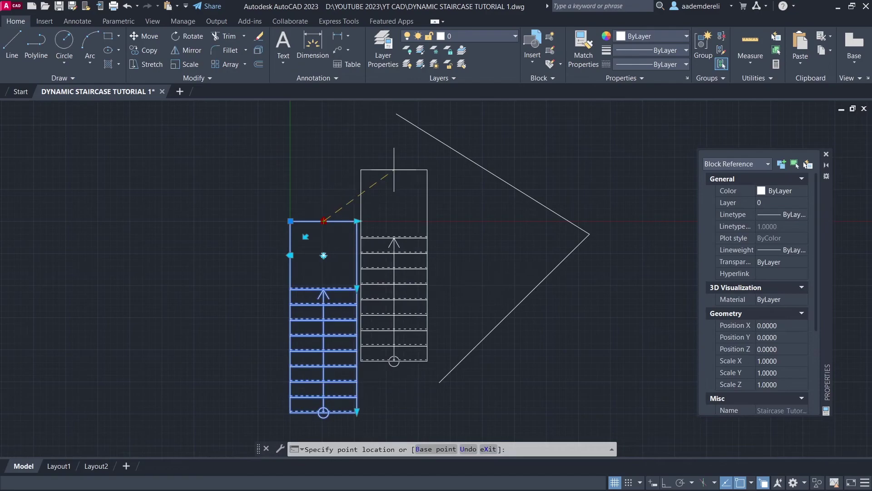
left_click(449, 145)
left_click(400, 156)
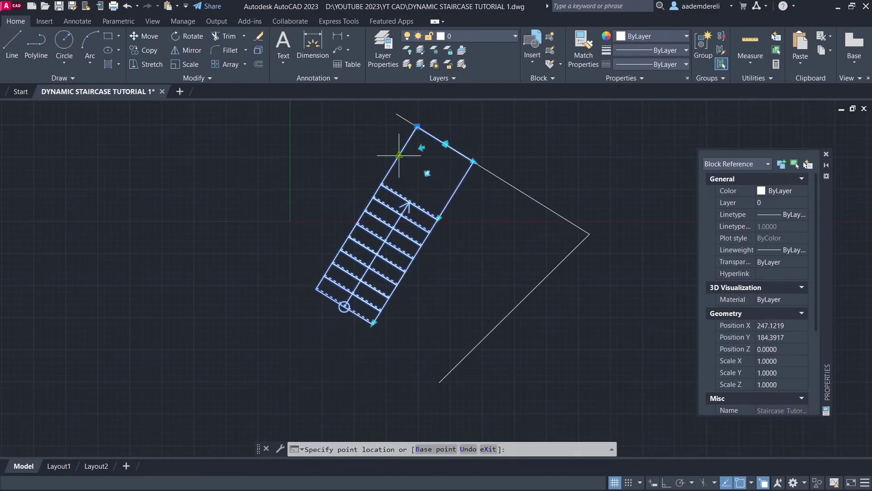
left_click(489, 334)
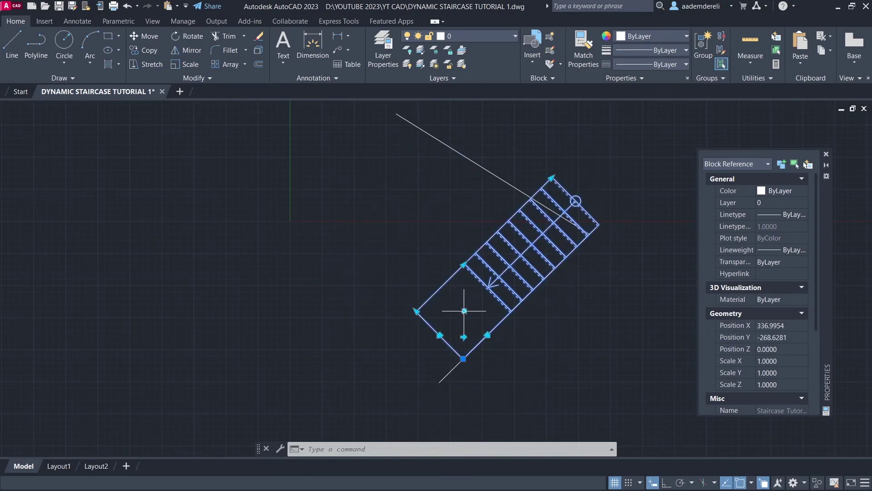
Step: Stretch the stair flight up toward the wall and lengthen its lower end down-left
left_click(512, 311)
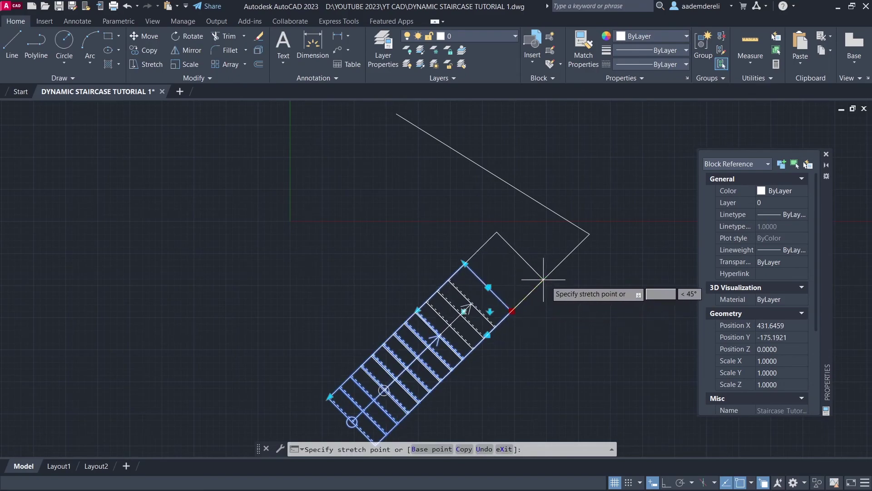
left_click(563, 261)
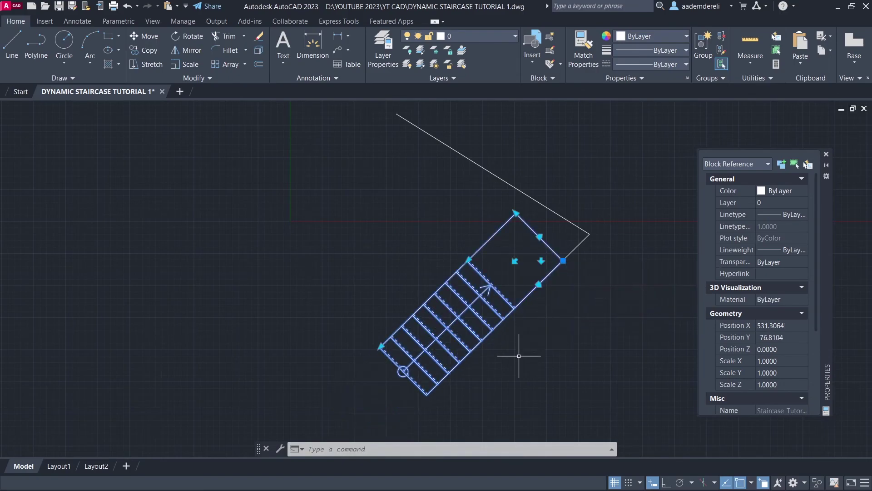
left_click(381, 346)
left_click(370, 342)
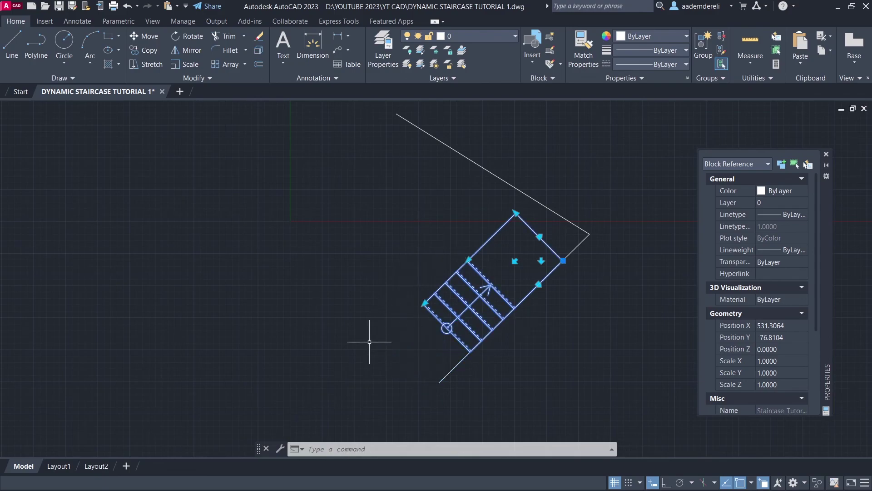
left_click(425, 304)
left_click(348, 379)
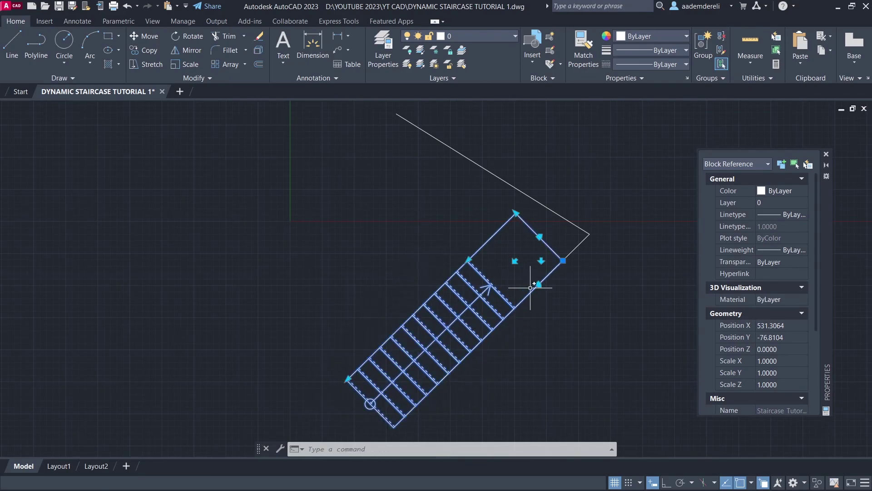